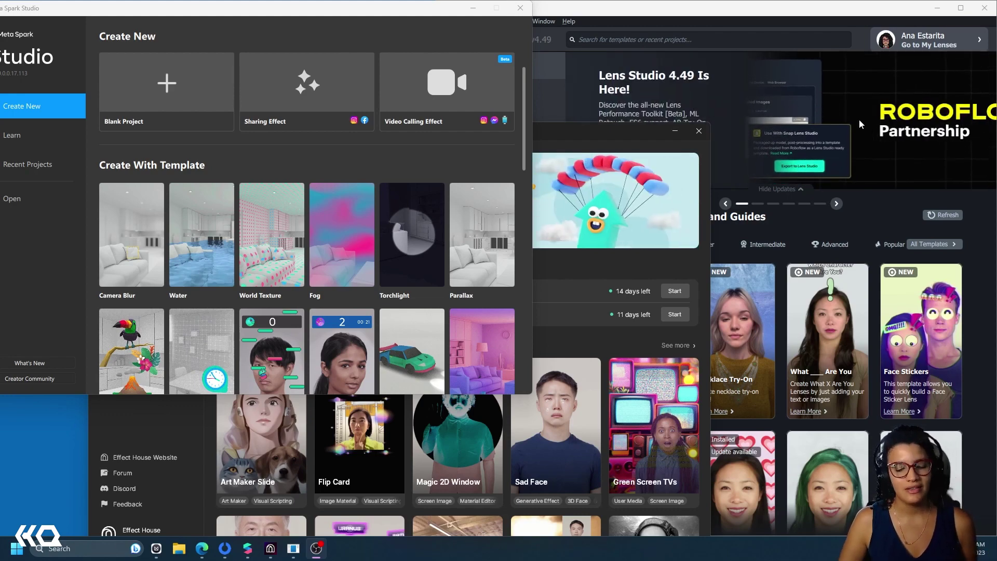
# Move the Meta Spark Studio window to the top-left of the screen
pyautogui.click(676, 126)
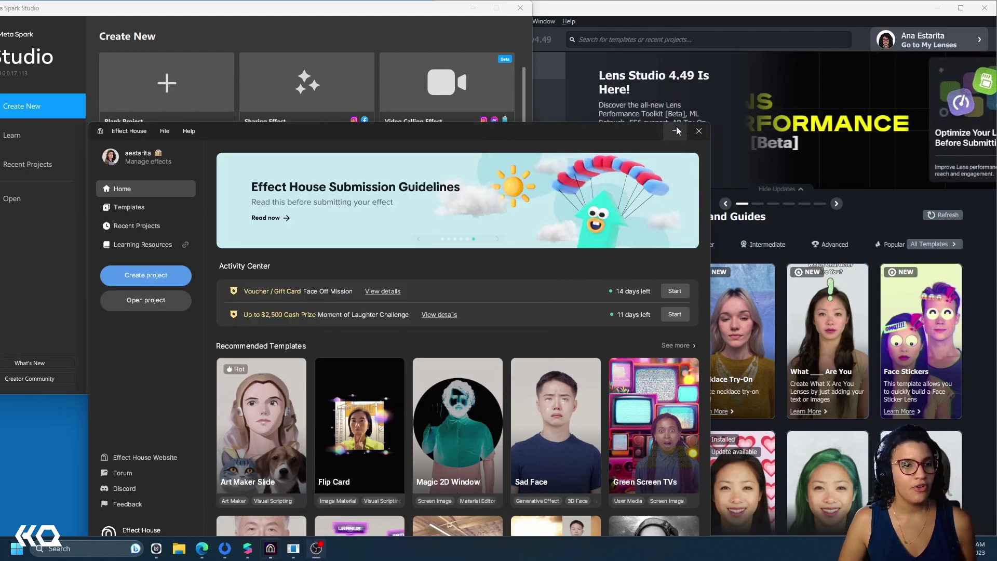
pyautogui.click(937, 8)
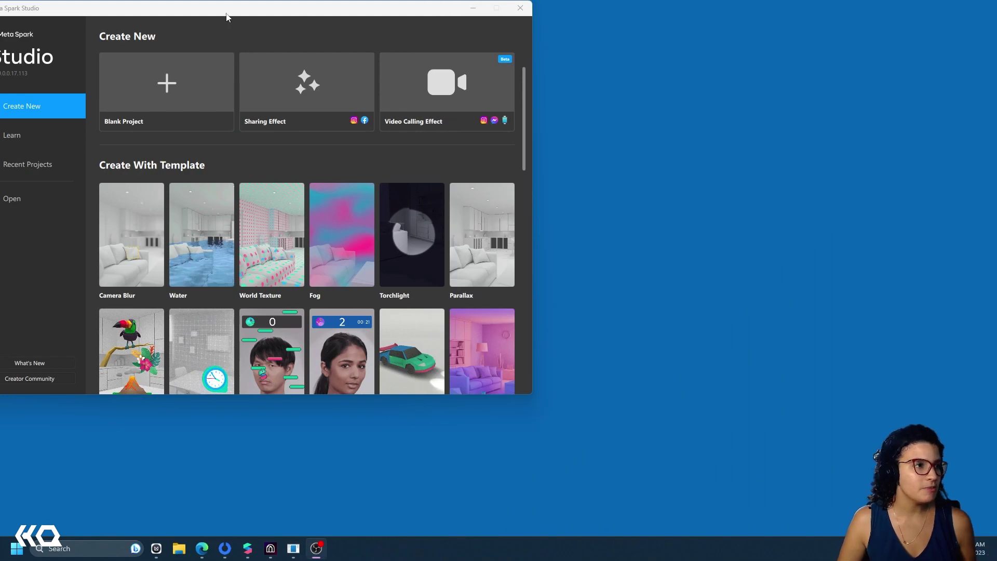
pyautogui.moveTo(226, 14); pyautogui.dragTo(349, 40)
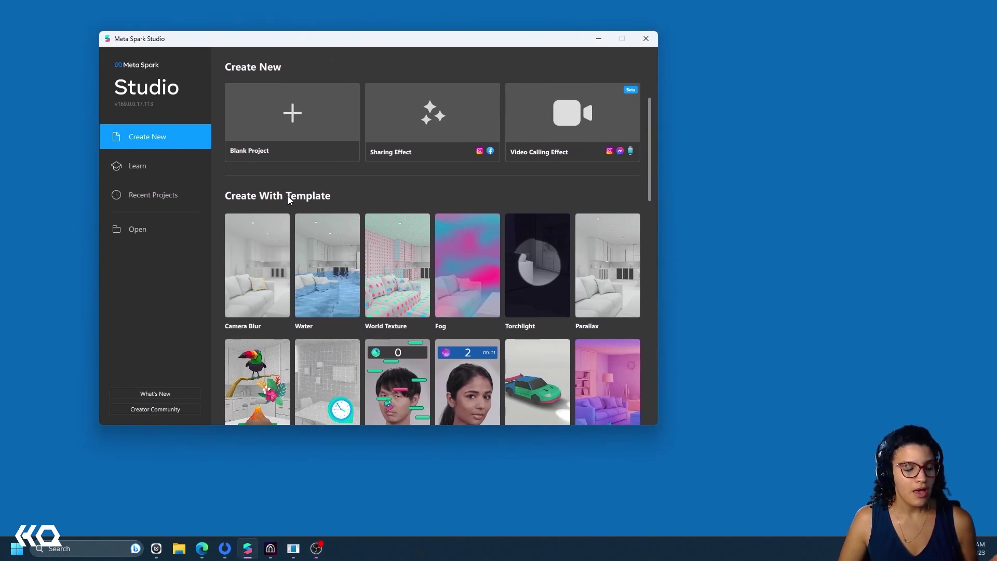
pyautogui.click(270, 548)
pyautogui.click(294, 549)
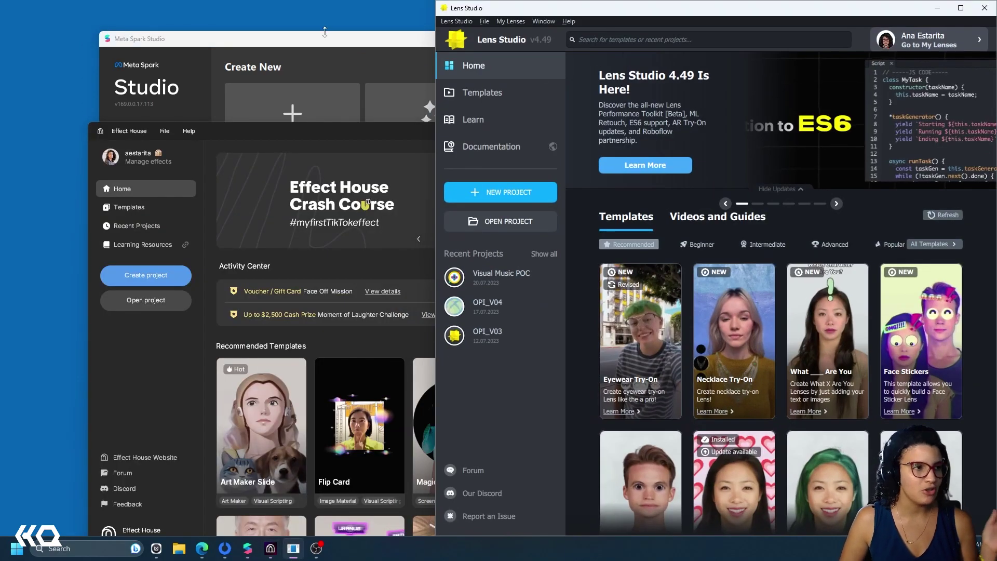
pyautogui.moveTo(326, 34); pyautogui.dragTo(233, 10)
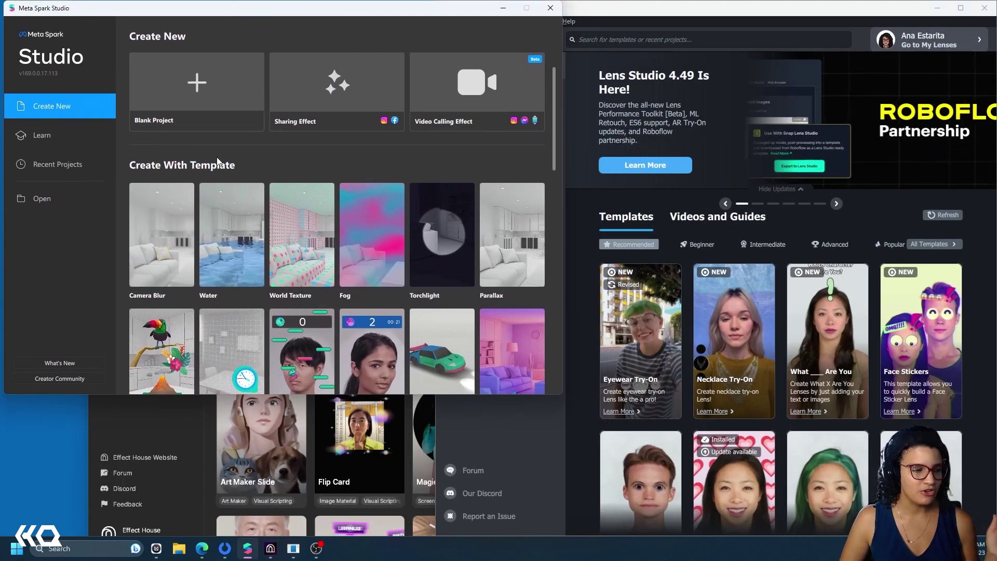
# Shift Effect House left, minimise it, and restore Lens Studio as a smaller centred window
pyautogui.click(153, 415)
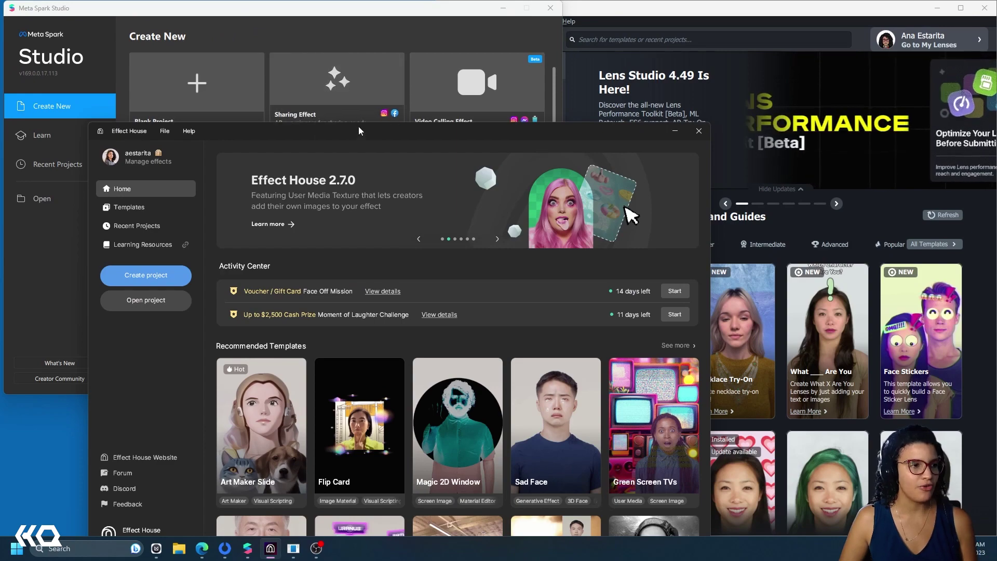
pyautogui.moveTo(359, 131); pyautogui.dragTo(255, 182)
pyautogui.moveTo(701, 8); pyautogui.dragTo(742, 8)
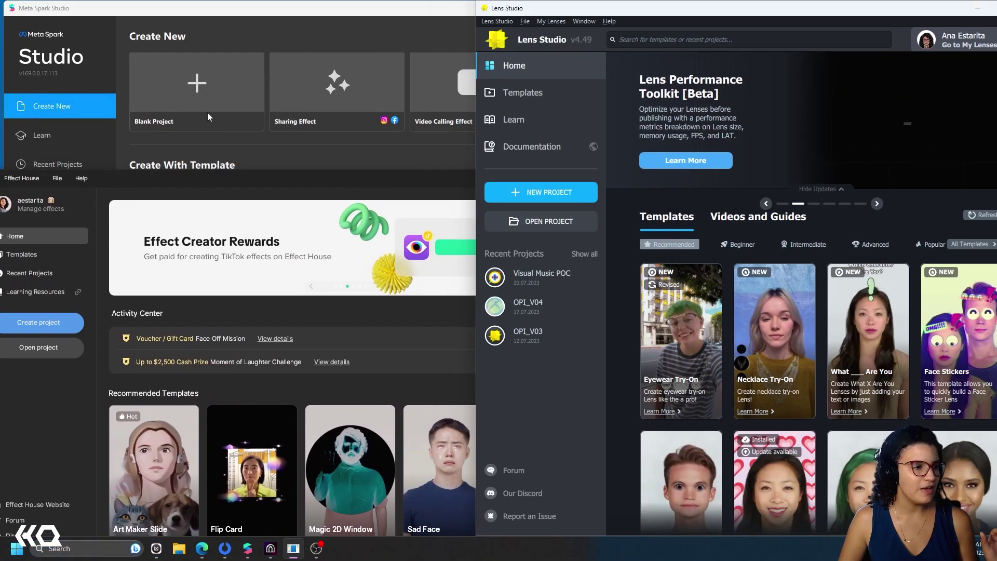
pyautogui.moveTo(186, 182); pyautogui.dragTo(418, 59)
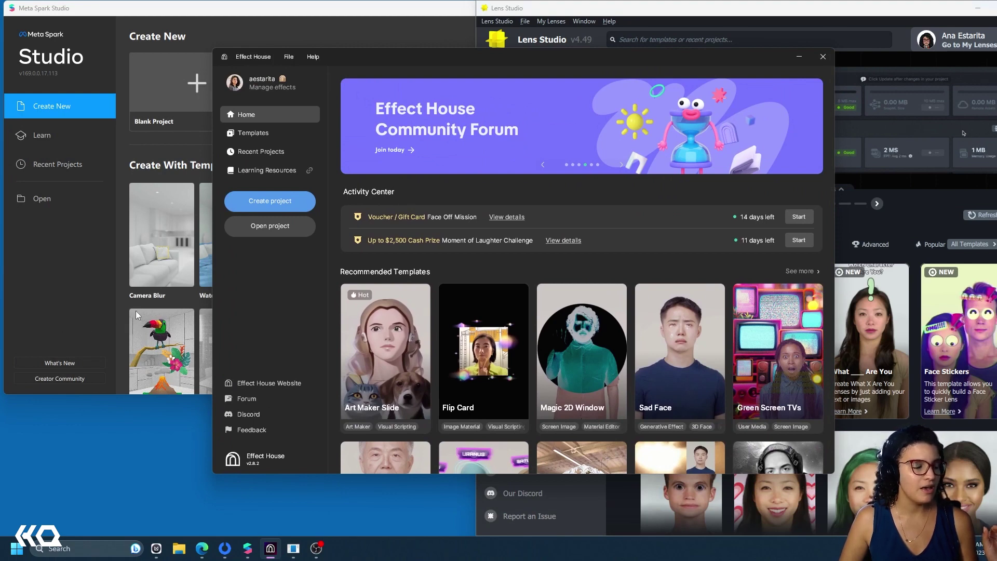
pyautogui.moveTo(481, 59); pyautogui.dragTo(442, 142)
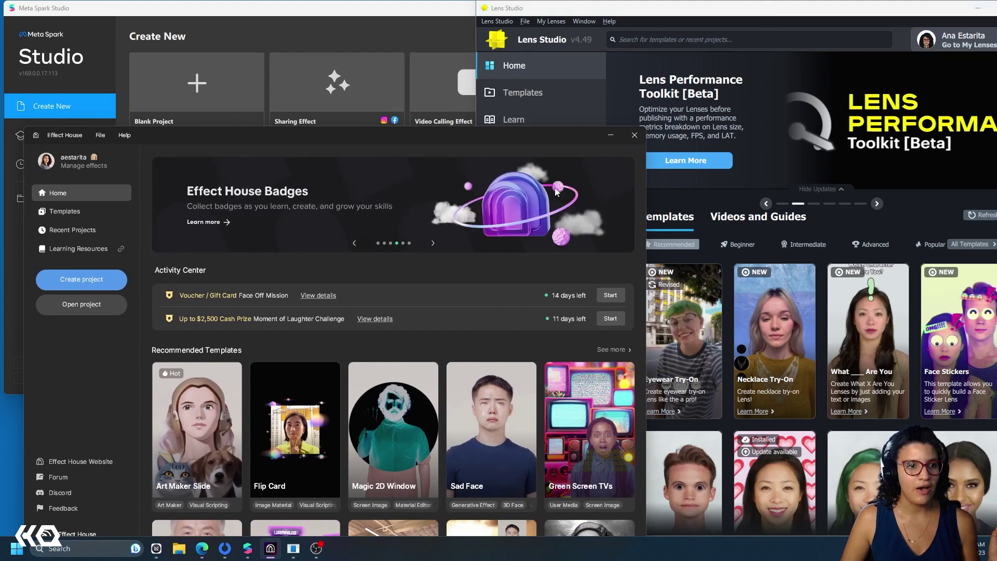
pyautogui.click(607, 135)
pyautogui.moveTo(696, 9); pyautogui.dragTo(323, 90)
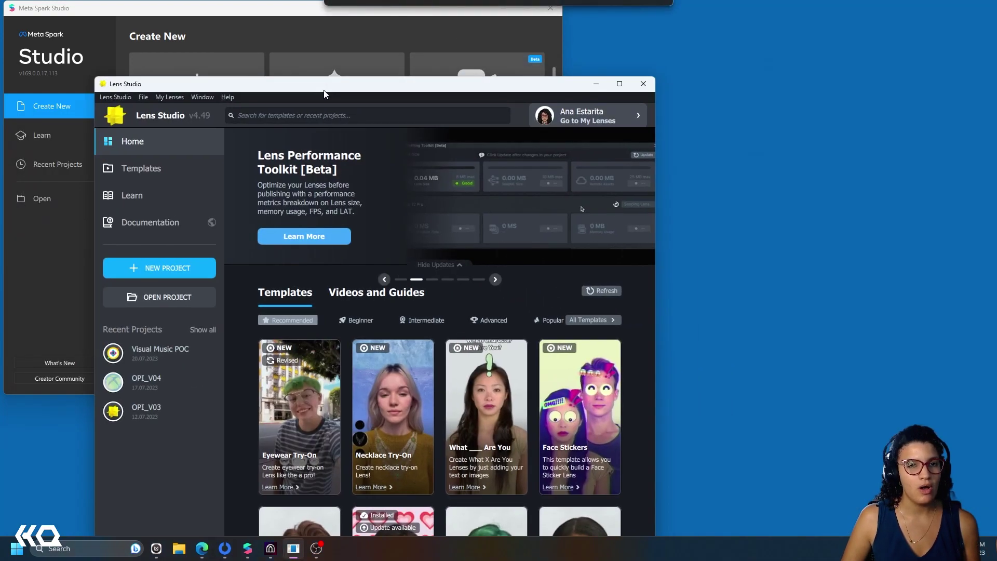
# Bring Meta Spark forward, browse the template grid and create a World Object project
pyautogui.click(596, 85)
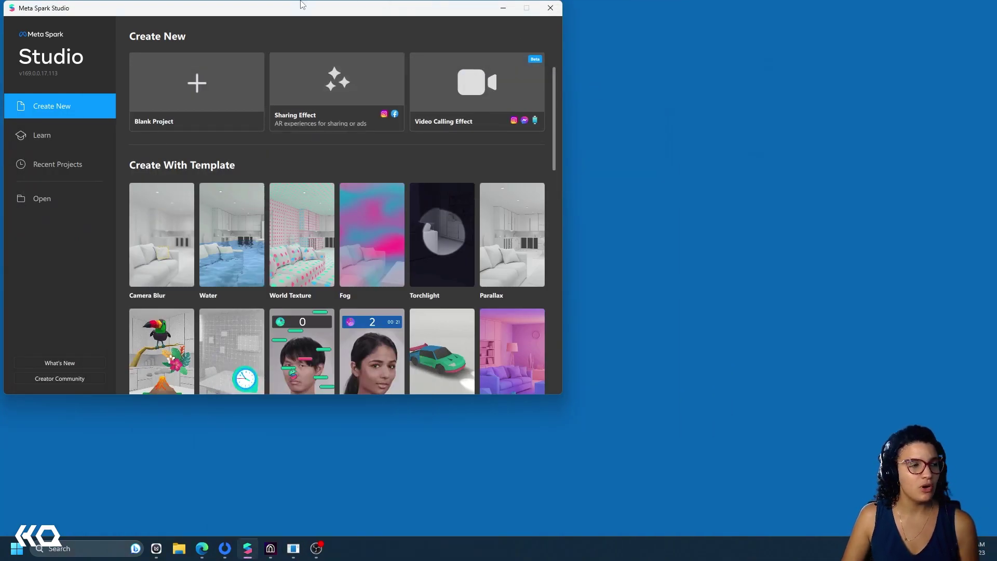
pyautogui.moveTo(295, 11); pyautogui.dragTo(391, 11)
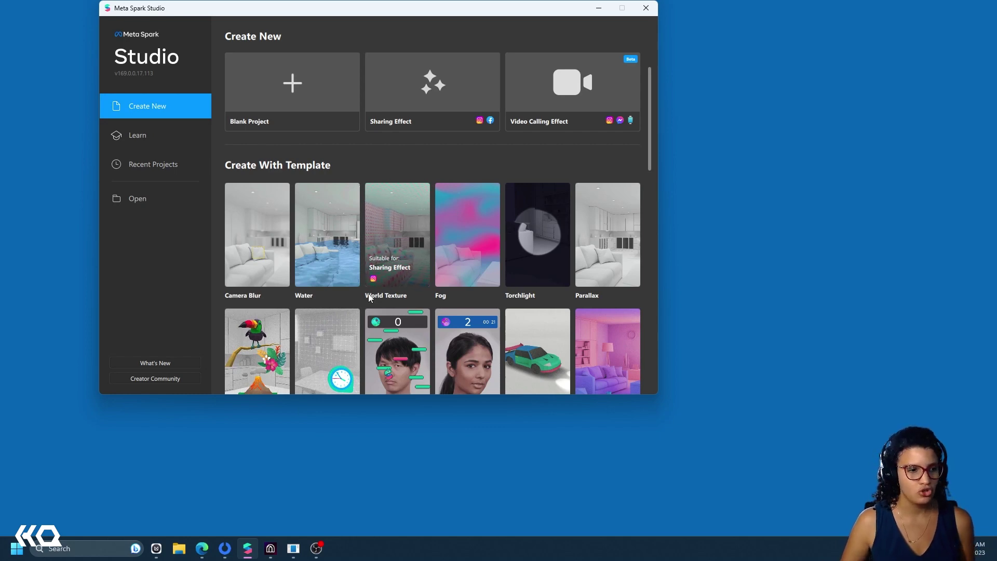
pyautogui.scroll(-1, 374, 298)
pyautogui.scroll(-15, 377, 297)
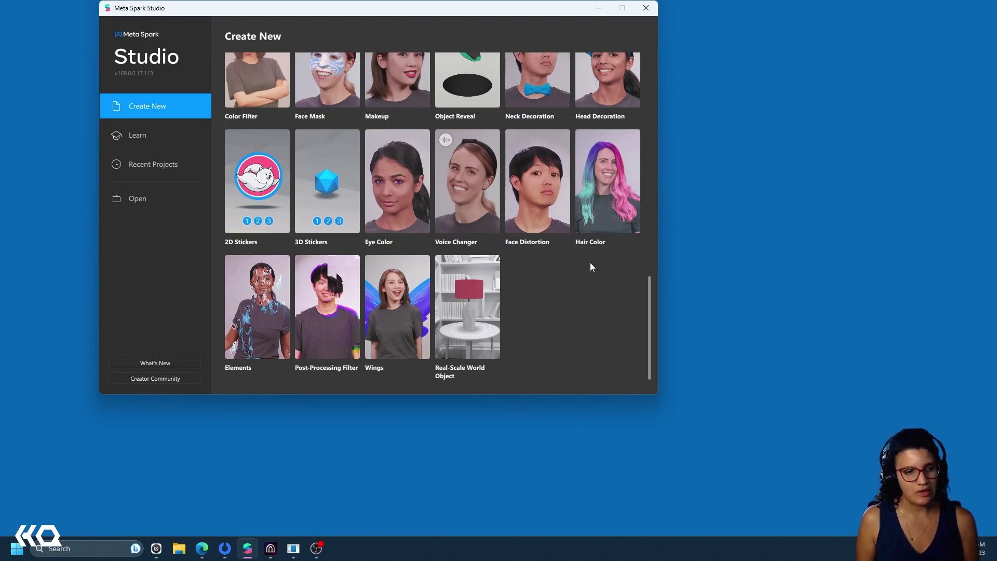
pyautogui.scroll(6, 552, 273)
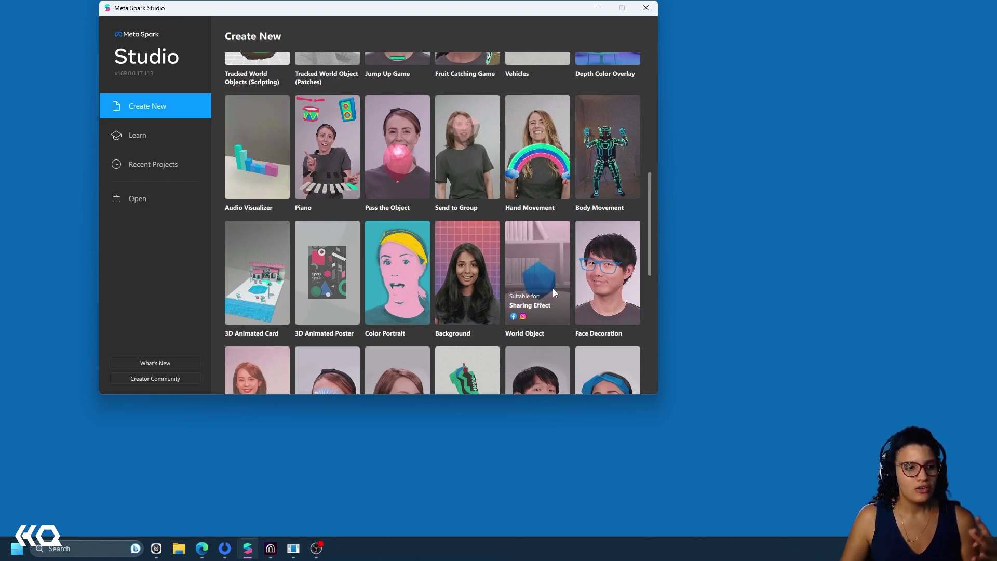
pyautogui.hotkey('alt', 'F4')
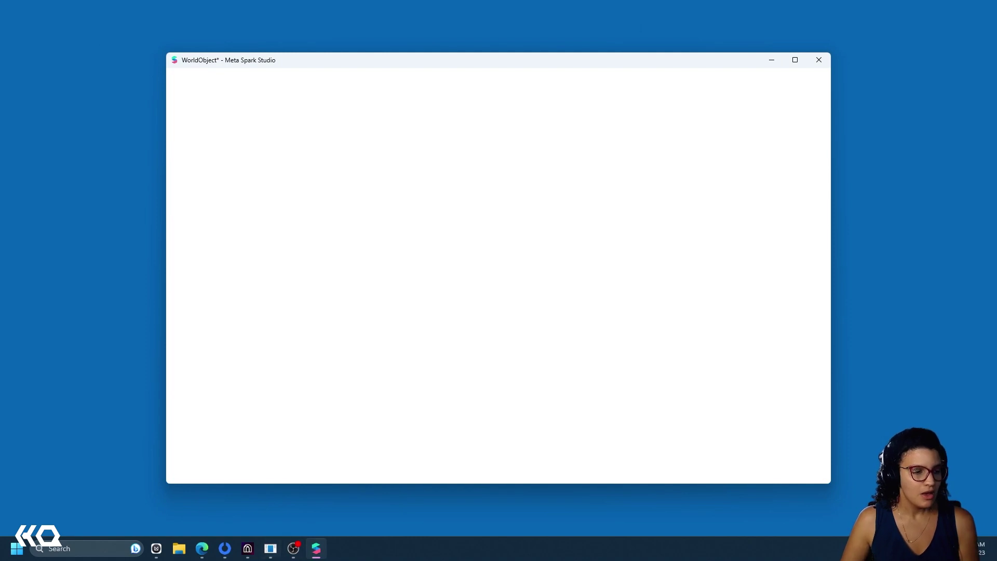
# Bring Effect House over Meta Spark, browse Recommended Templates and open Body Outline
pyautogui.click(253, 557)
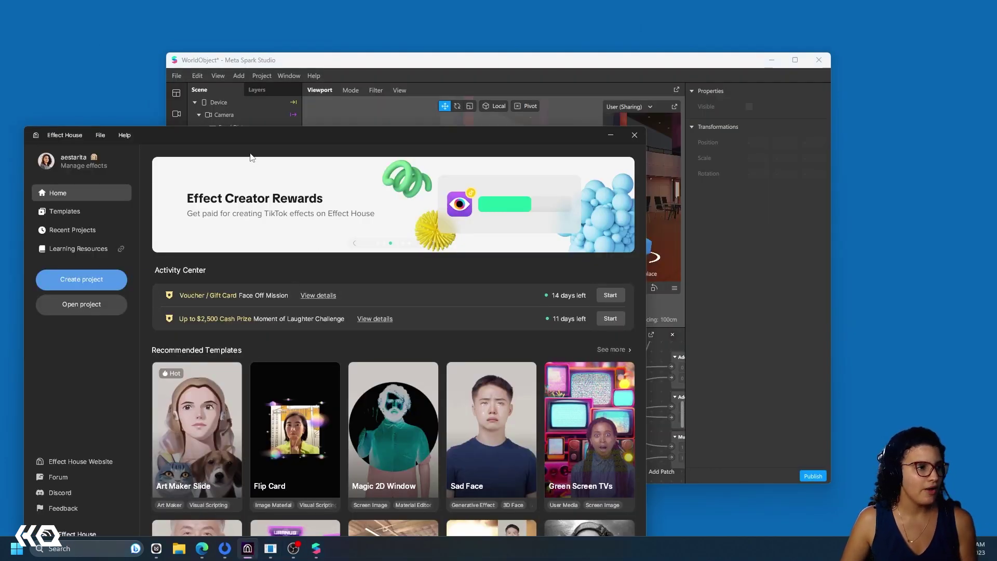
pyautogui.moveTo(264, 140); pyautogui.dragTo(410, 64)
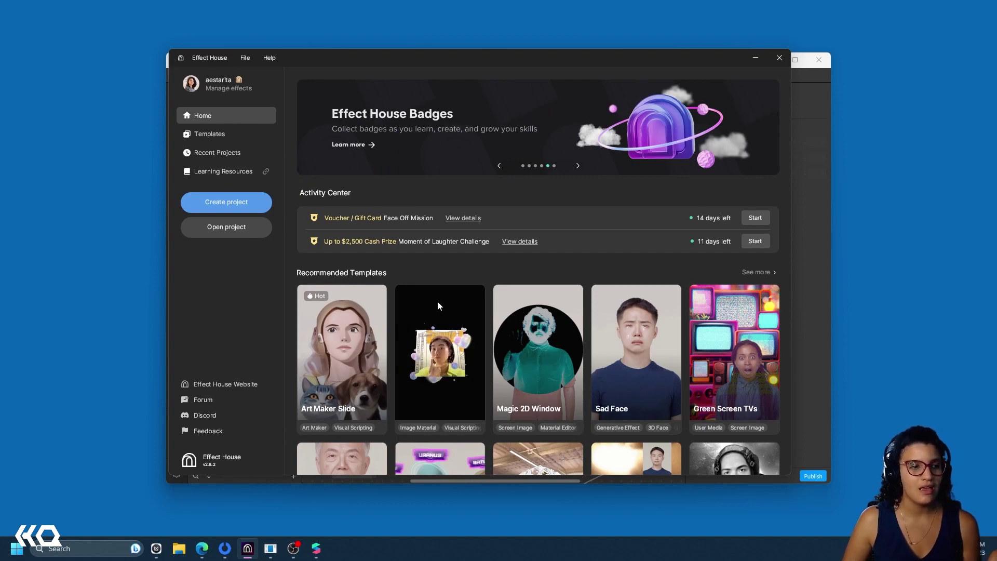
pyautogui.scroll(-15, 706, 283)
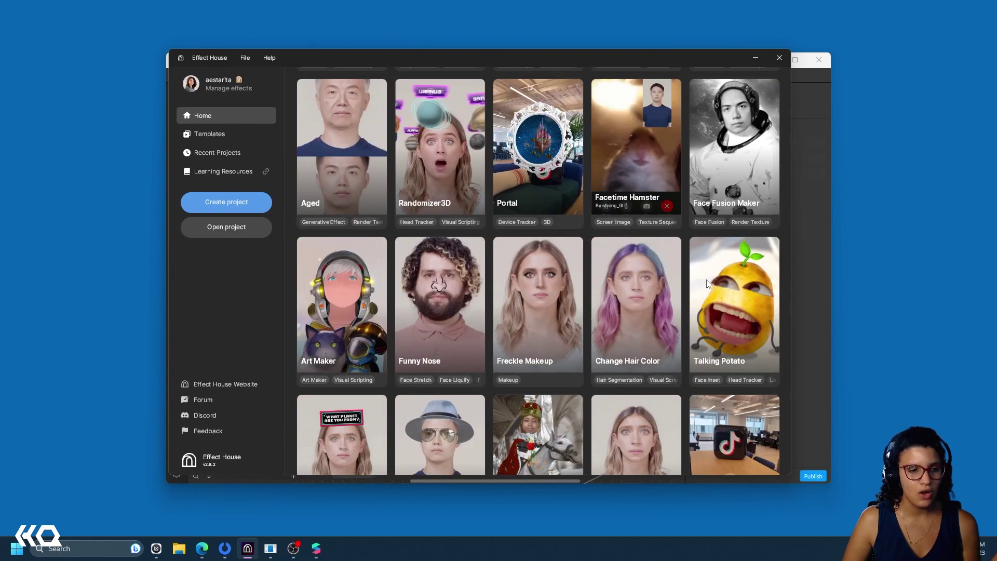
pyautogui.scroll(-2, 706, 283)
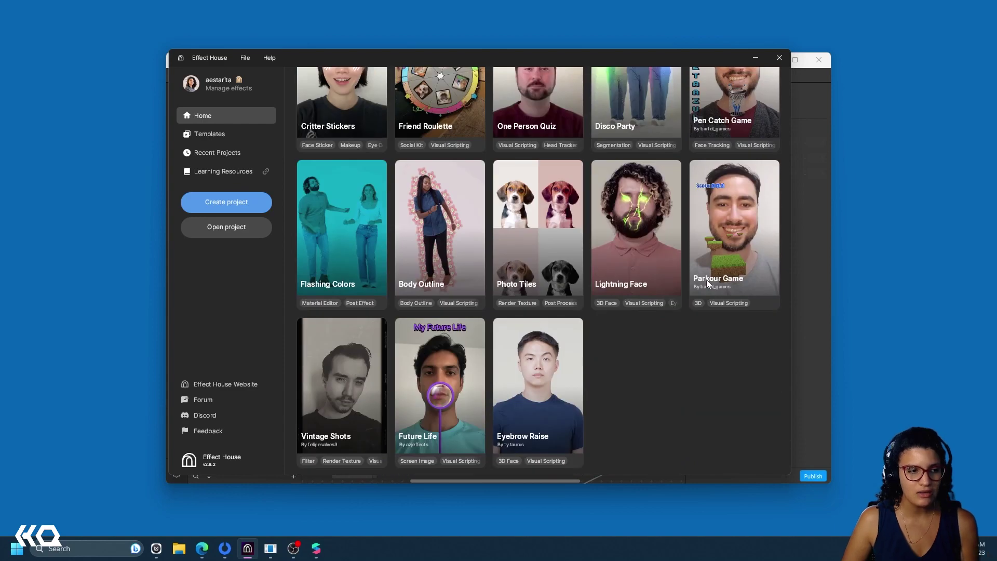
pyautogui.scroll(15, 706, 283)
pyautogui.scroll(3, 707, 283)
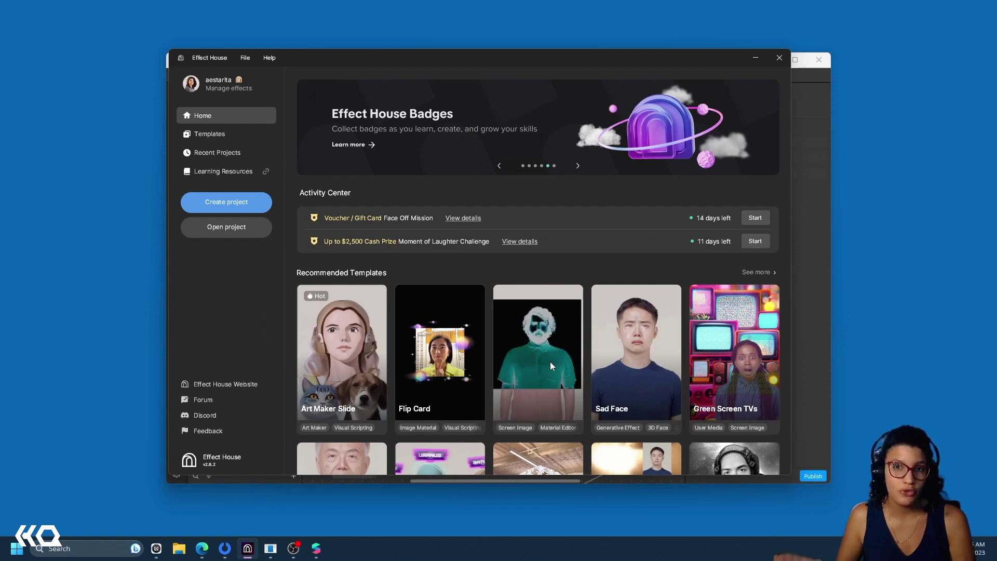
pyautogui.scroll(-3, 553, 360)
pyautogui.scroll(-3, 553, 359)
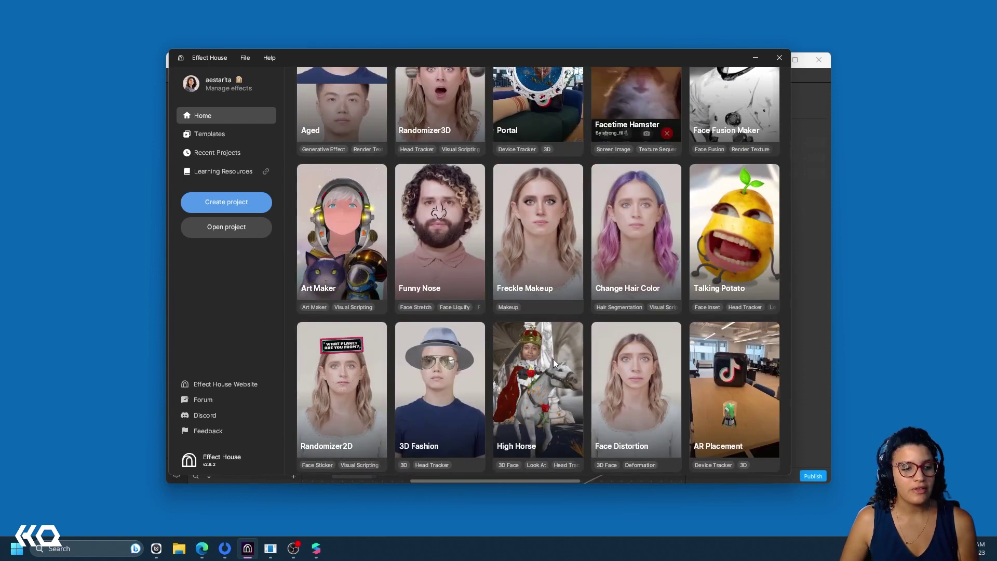
pyautogui.scroll(-5, 756, 376)
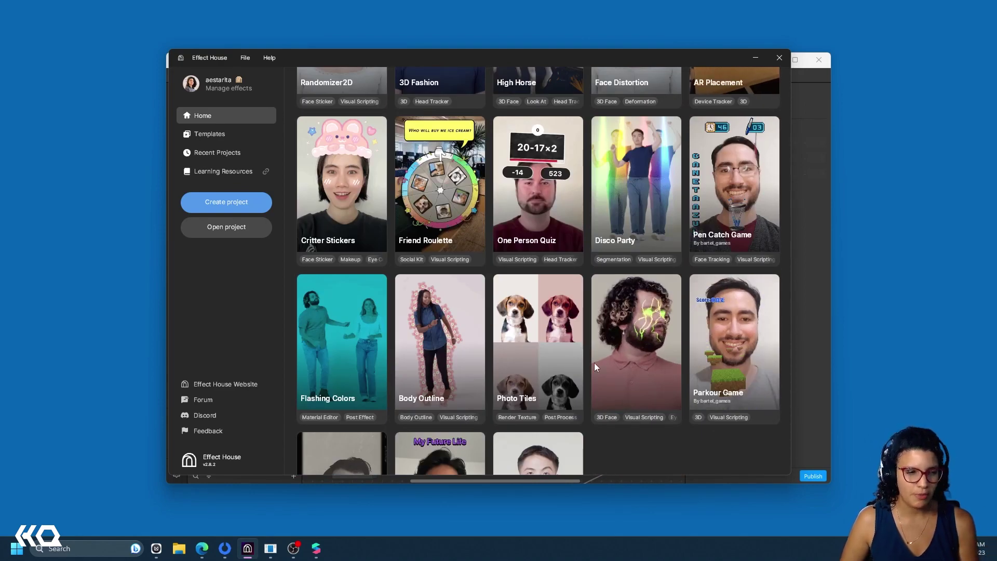
pyautogui.click(463, 336)
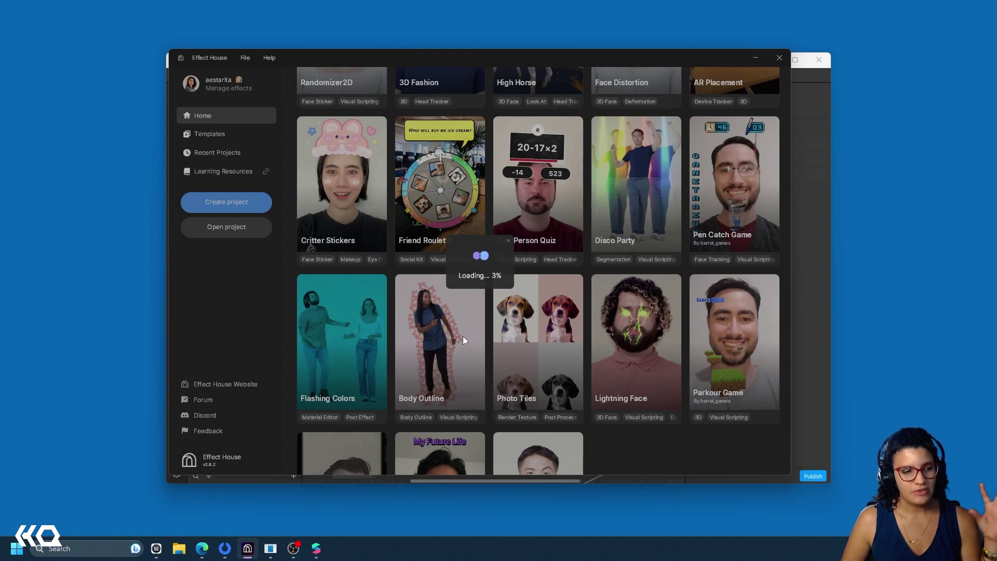
# Turn on Body Outline Bloom Effect [TRY ME] in the Hierarchy, then minimise Effect House
pyautogui.click(809, 321)
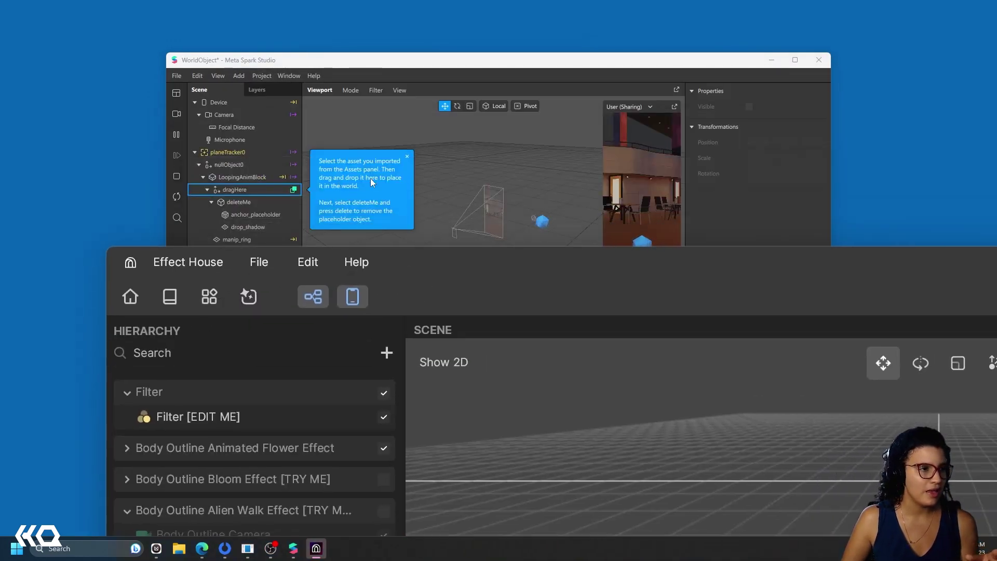
pyautogui.moveTo(518, 270); pyautogui.dragTo(53, 37)
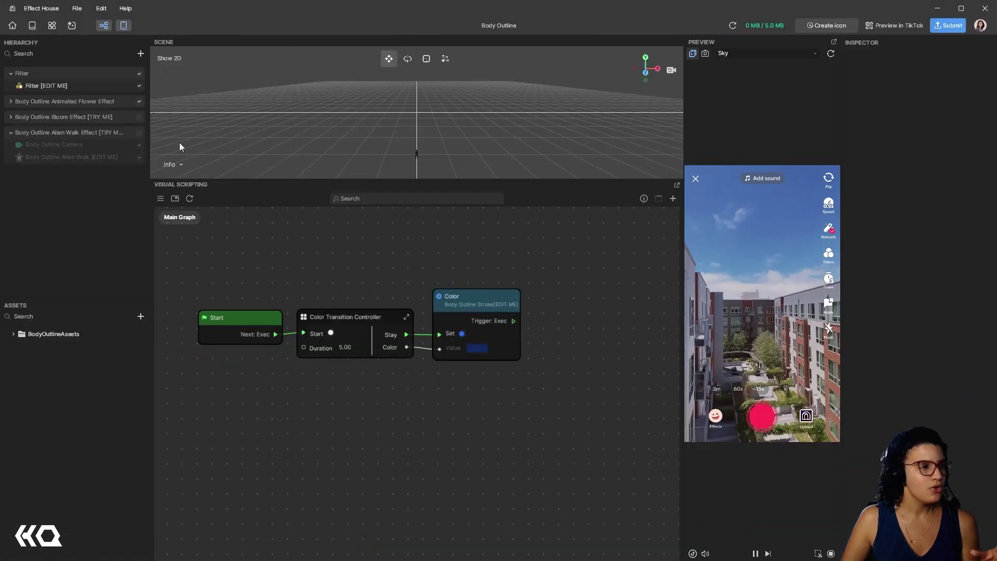
pyautogui.click(36, 78)
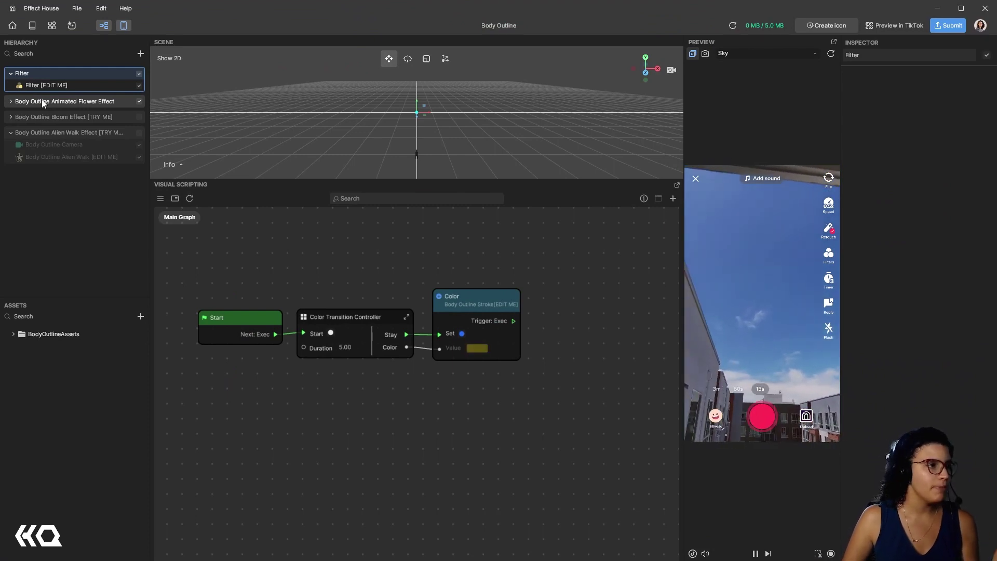
pyautogui.click(60, 119)
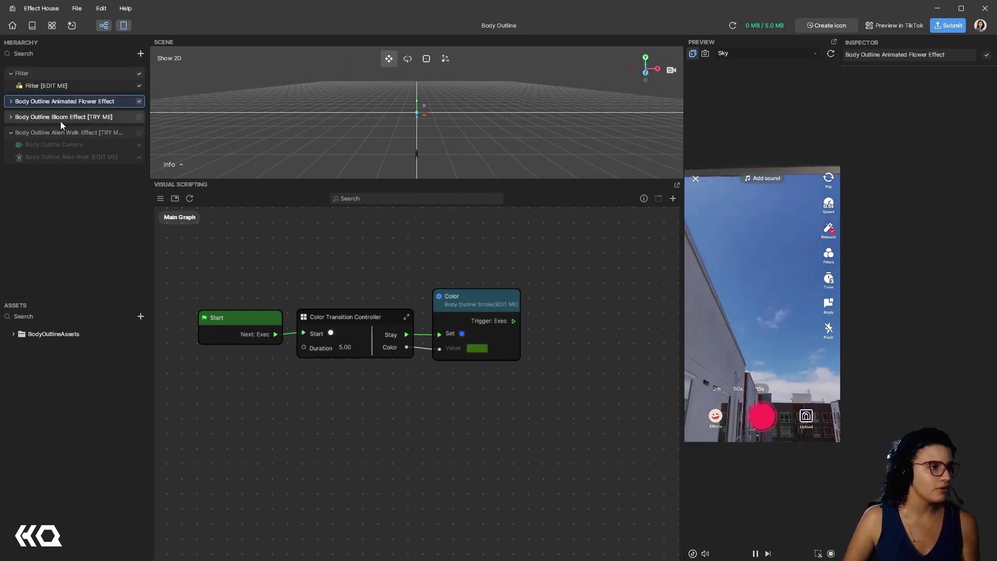
pyautogui.click(139, 117)
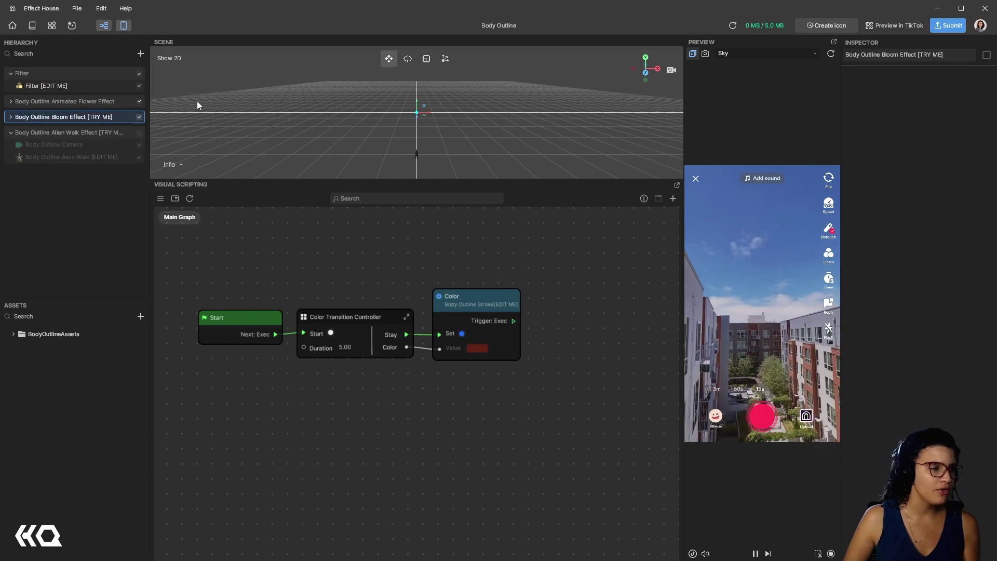
pyautogui.click(933, 9)
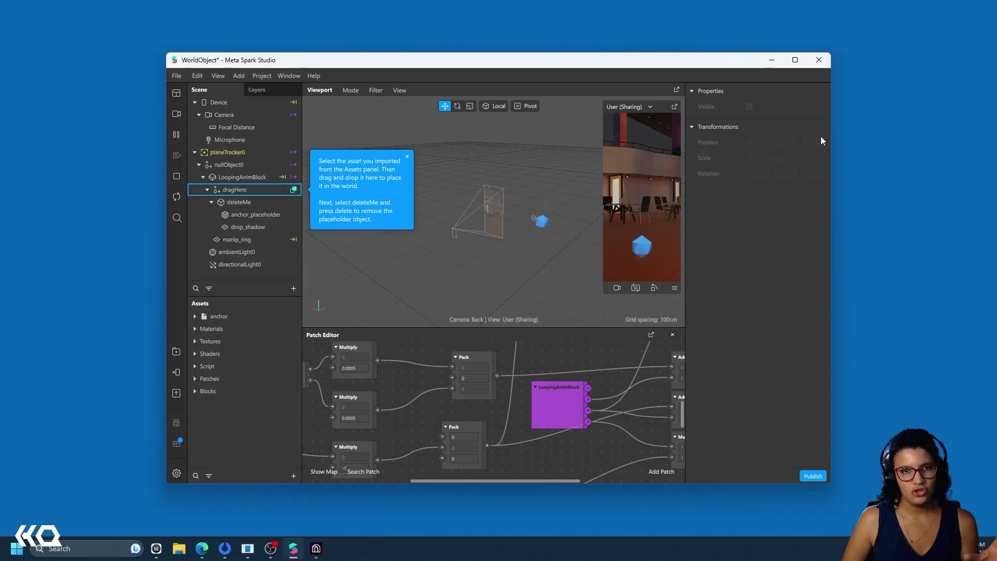
# Maximise Lens Studio and filter the templates to Beginner
pyautogui.click(247, 549)
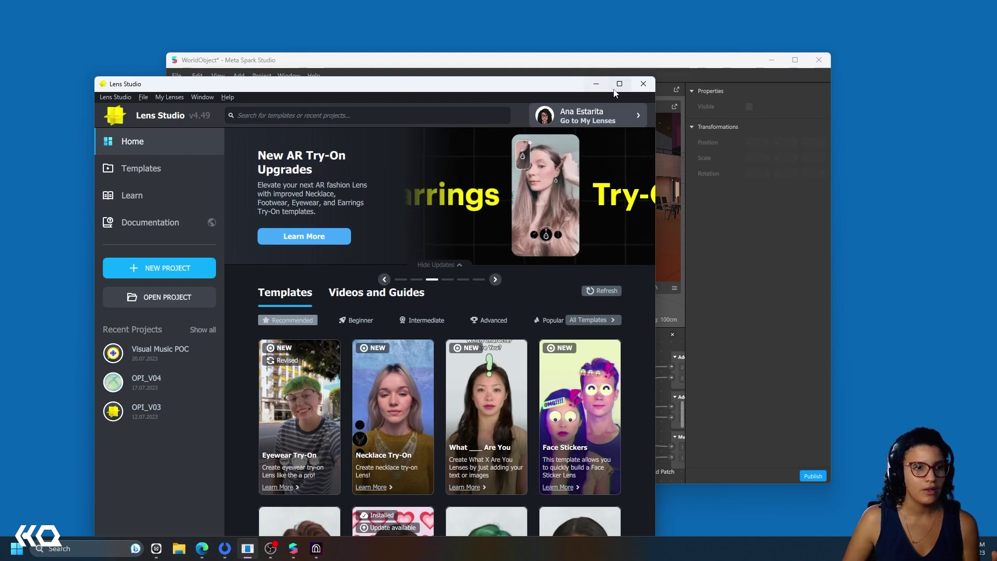
pyautogui.click(619, 84)
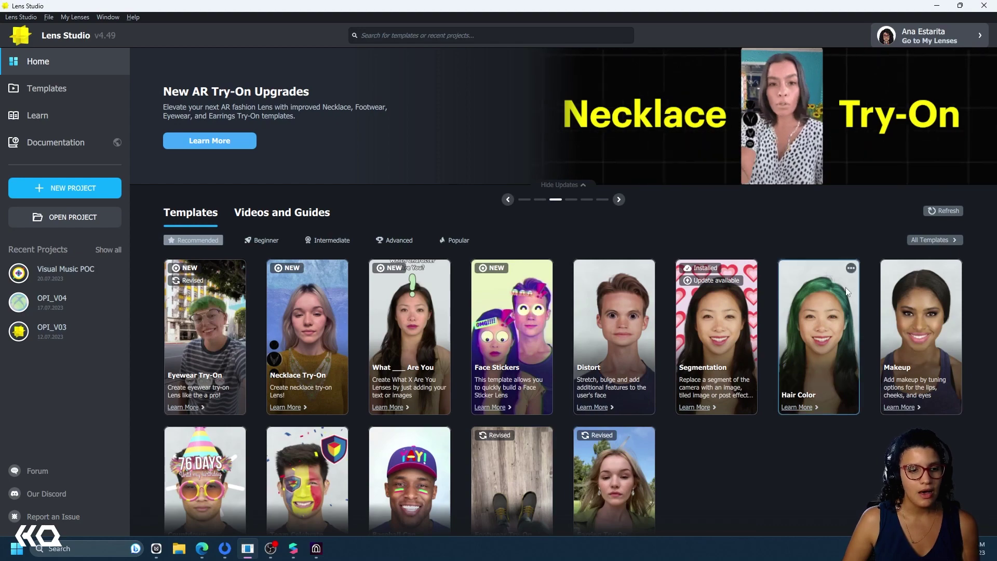
pyautogui.scroll(-3, 846, 287)
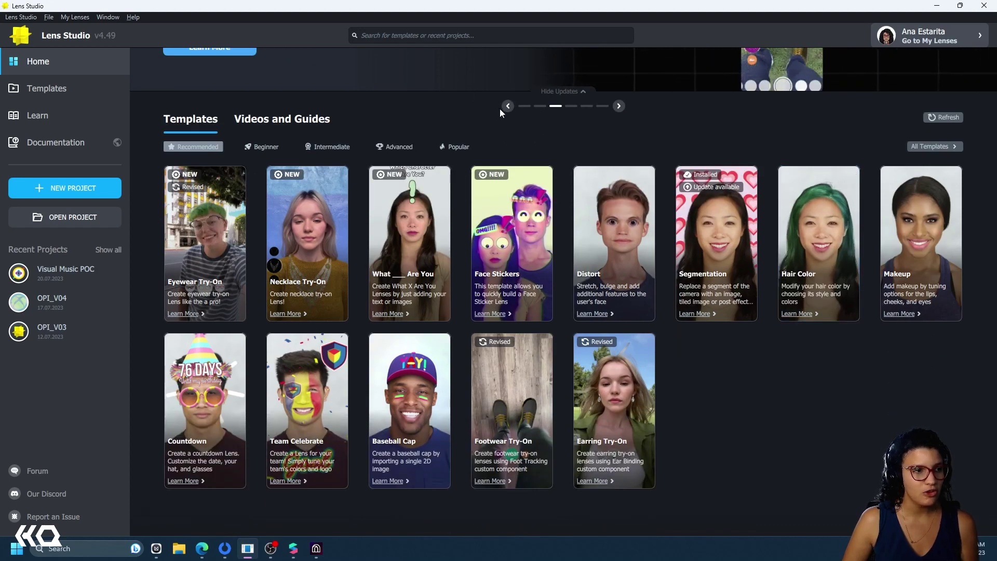
pyautogui.click(279, 149)
pyautogui.scroll(-20, 773, 289)
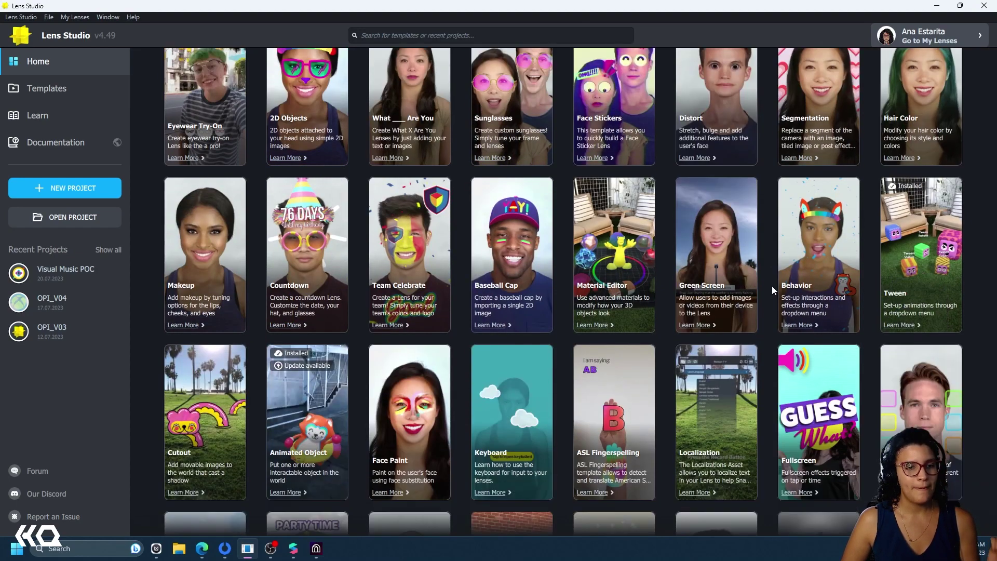
pyautogui.scroll(20, 771, 291)
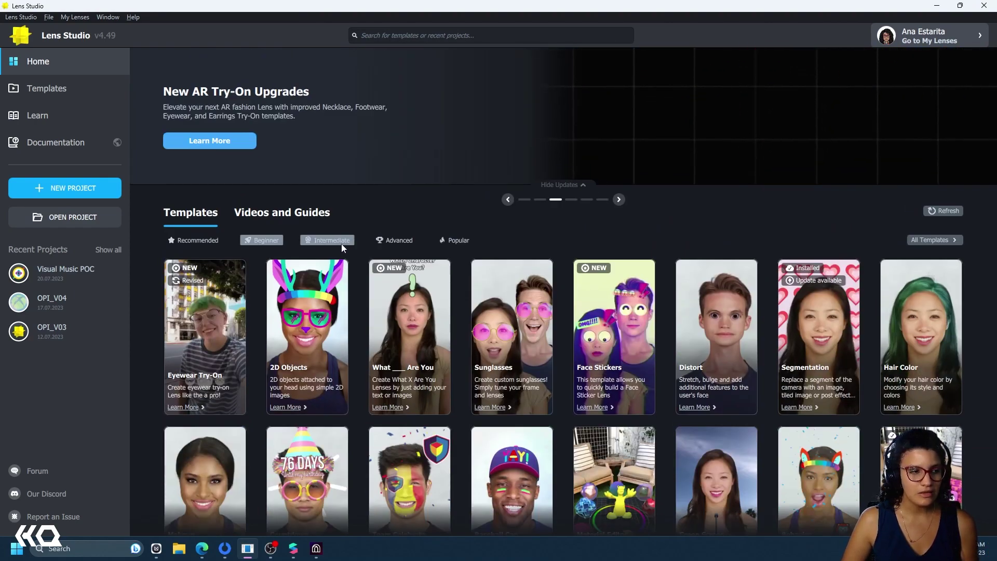
# Filter the templates to Intermediate and scroll through them
pyautogui.click(340, 242)
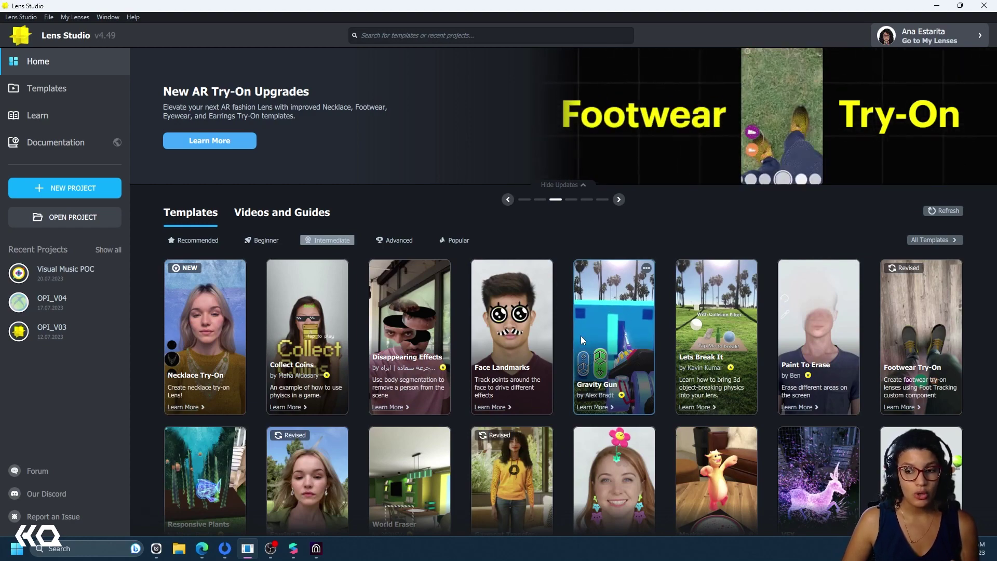
pyautogui.scroll(-4, 582, 340)
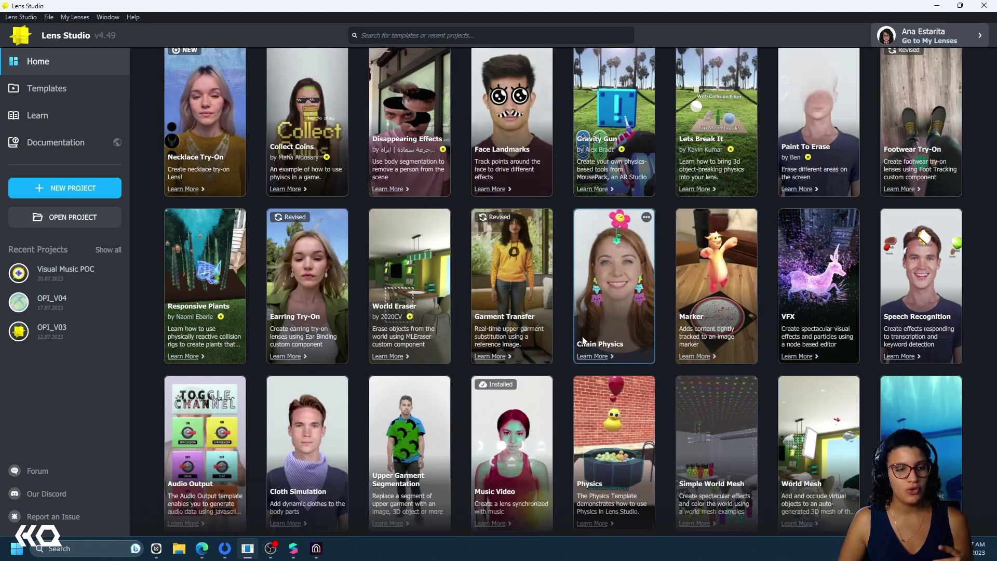
pyautogui.scroll(-12, 747, 381)
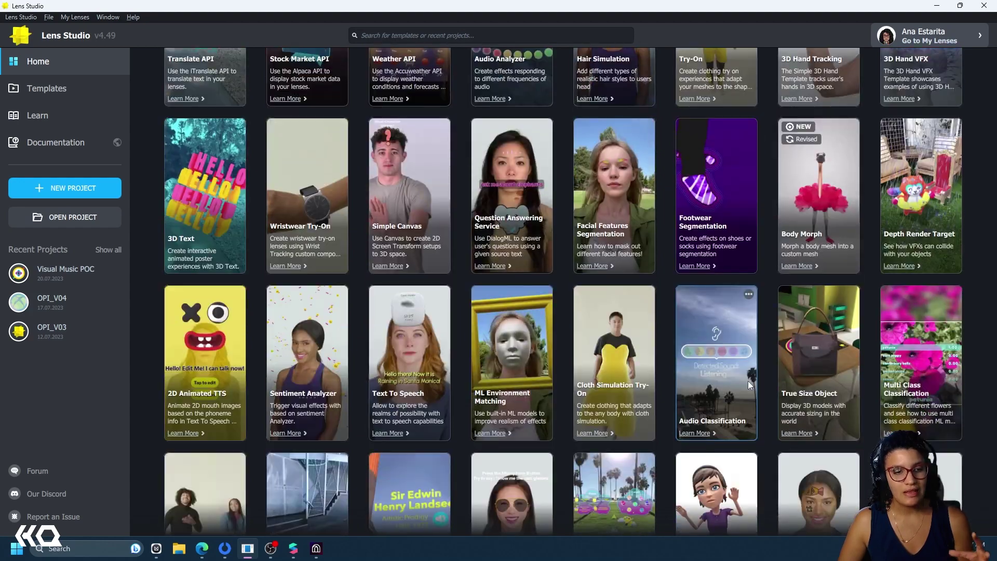
pyautogui.scroll(-4, 748, 381)
pyautogui.scroll(-4, 767, 359)
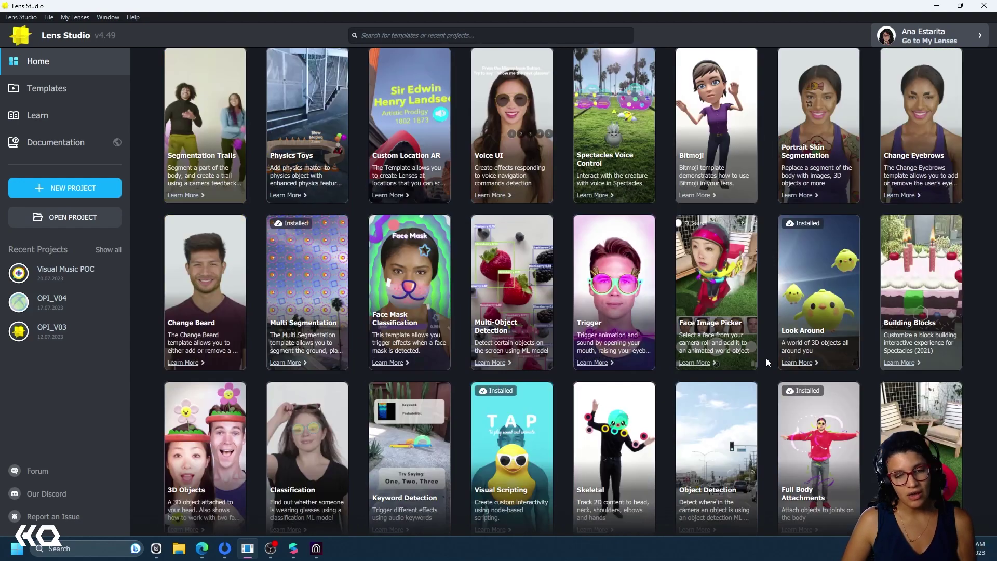
pyautogui.scroll(-8, 767, 358)
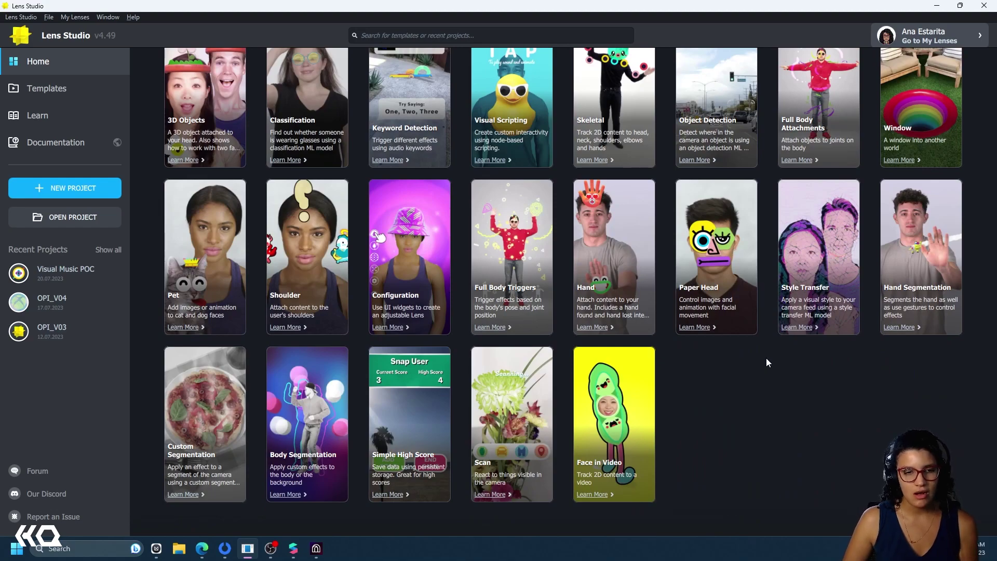
pyautogui.scroll(20, 766, 356)
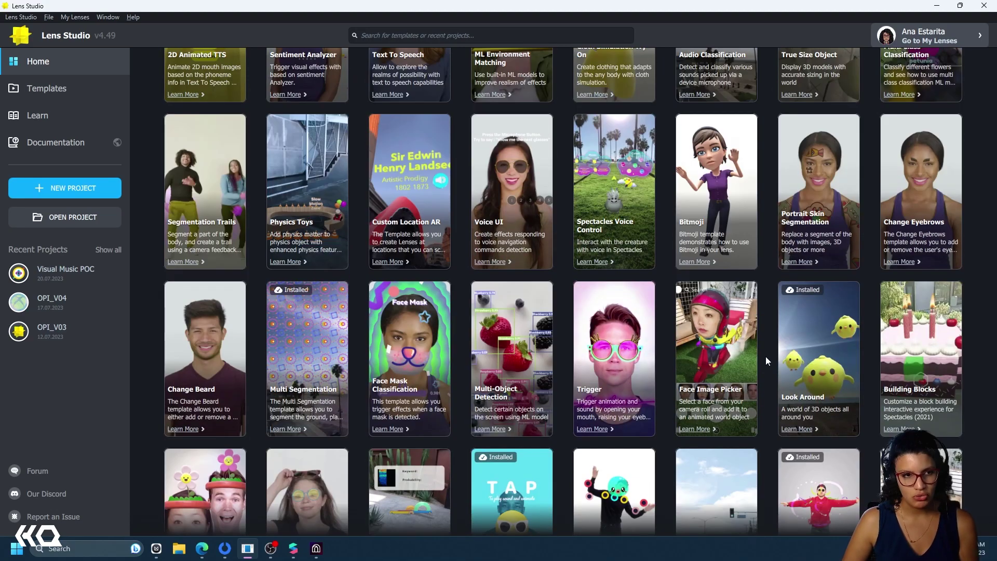
pyautogui.scroll(15, 765, 357)
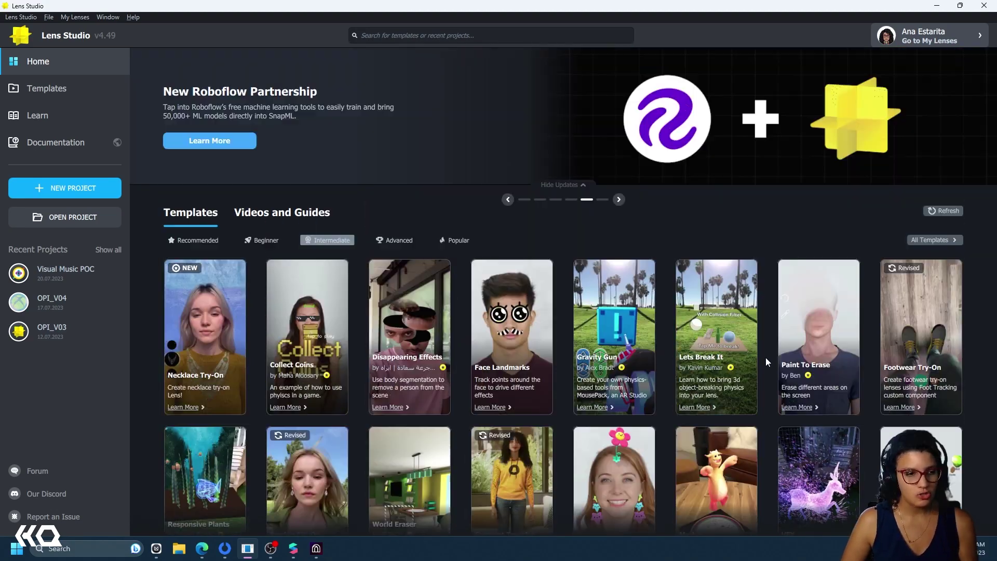
# Filter to Advanced templates and view the Ray Tracing - Reflections template details
pyautogui.click(396, 240)
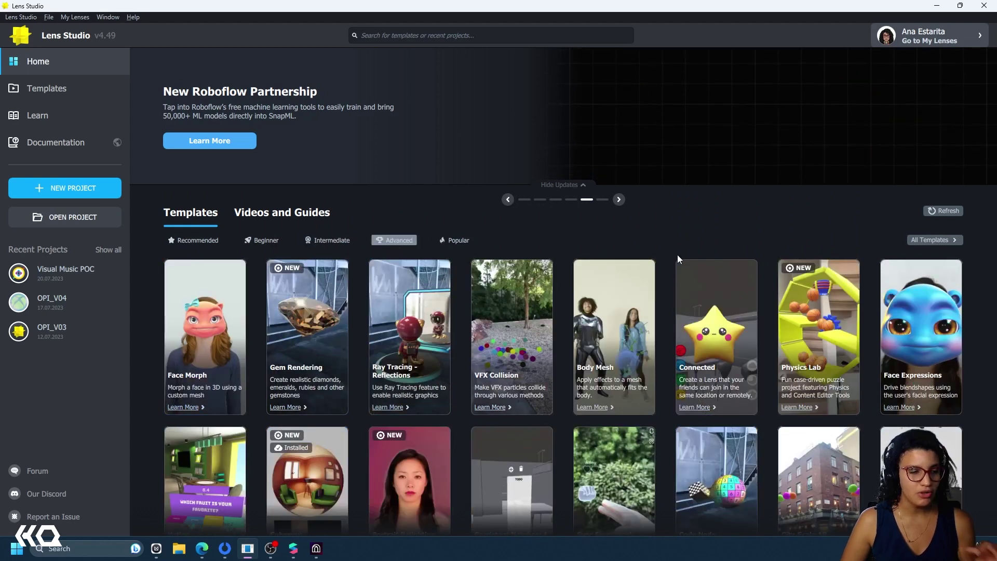
pyautogui.click(263, 242)
pyautogui.click(330, 240)
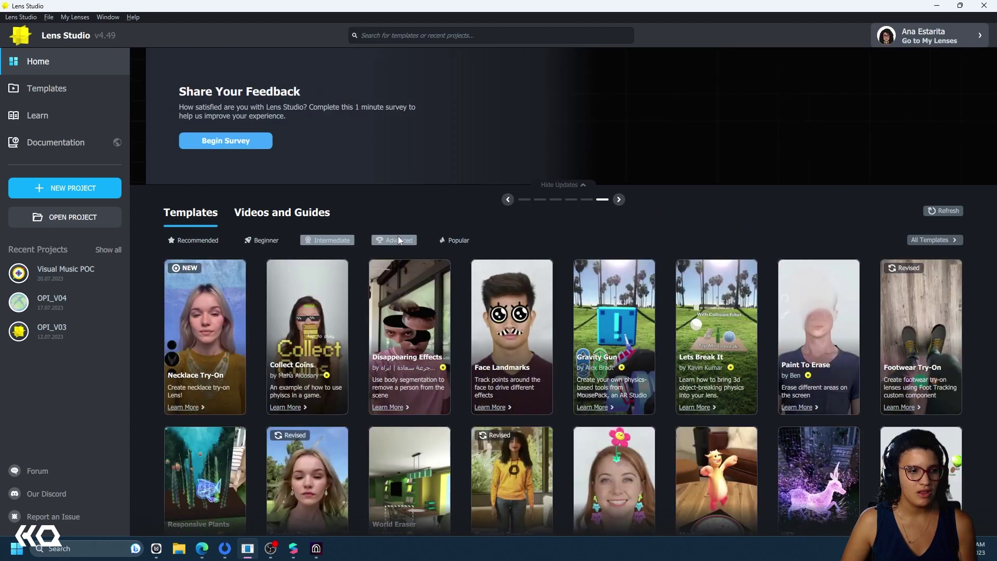
pyautogui.click(397, 236)
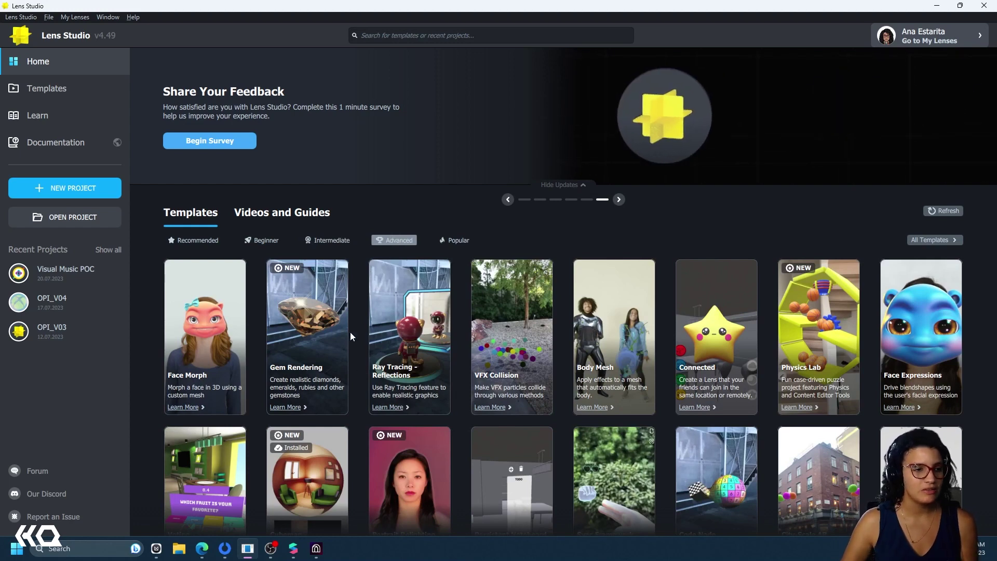
pyautogui.click(394, 407)
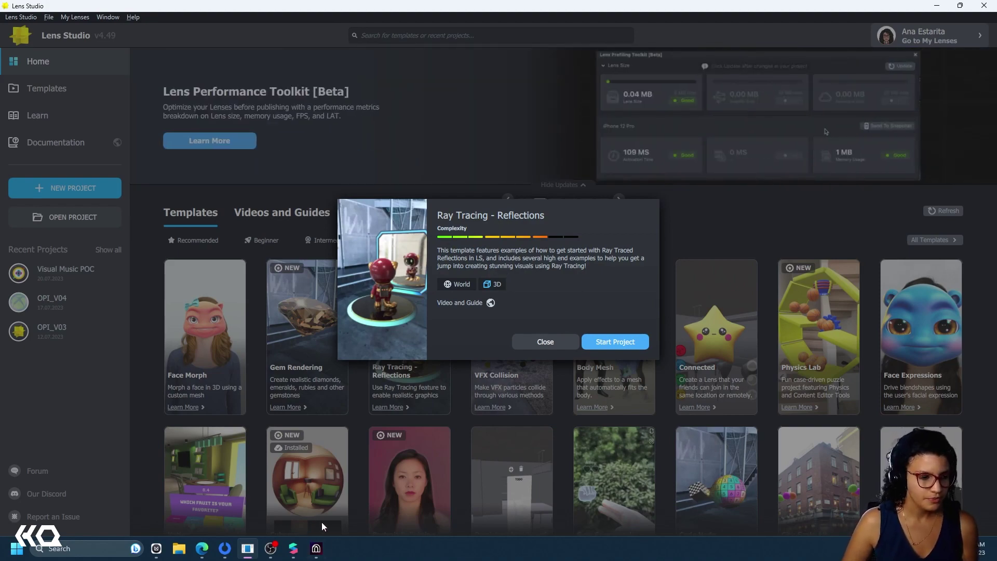
pyautogui.click(274, 551)
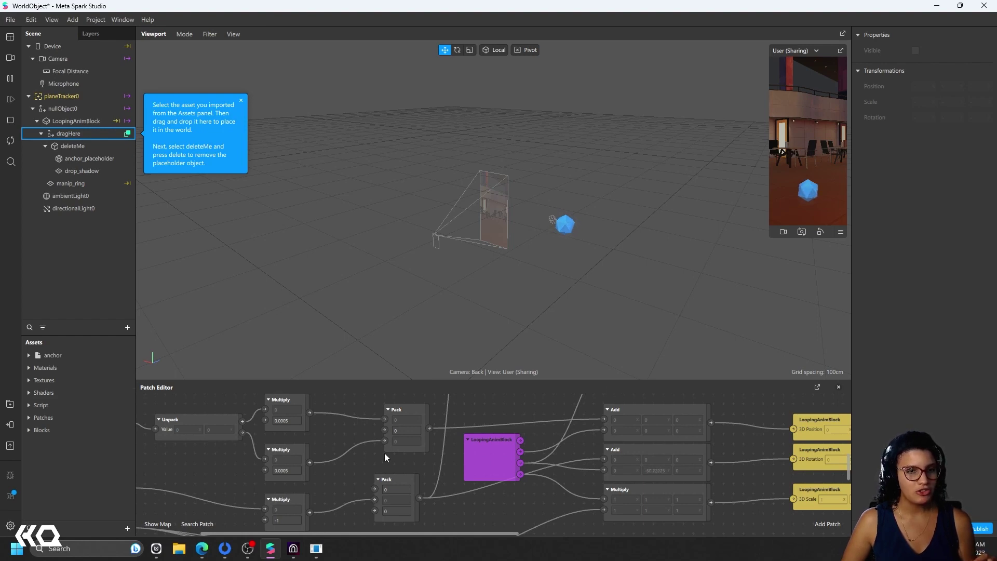
# Select the deleteMe placeholder object and widen the simulator preview
pyautogui.click(72, 145)
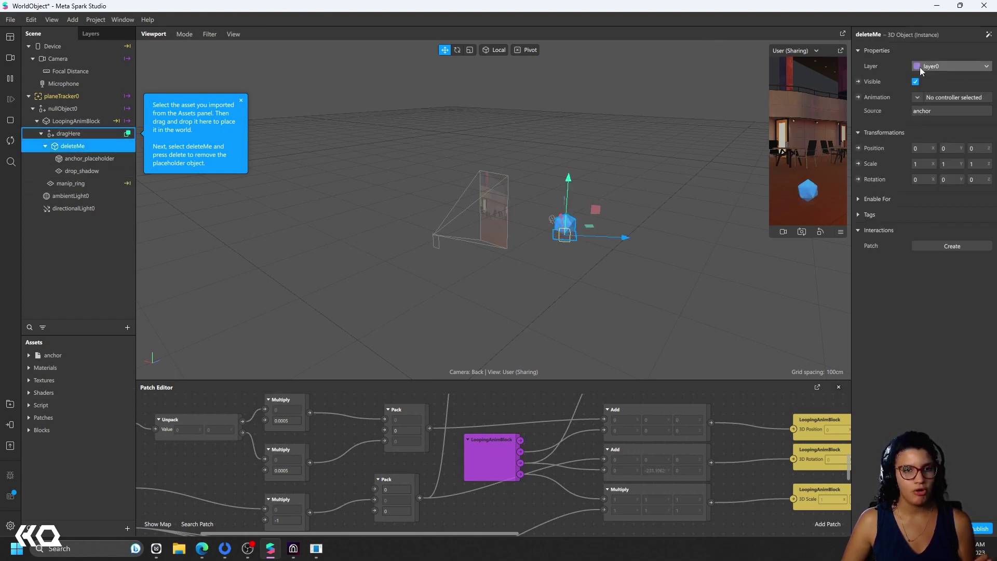
pyautogui.moveTo(770, 234); pyautogui.dragTo(711, 343)
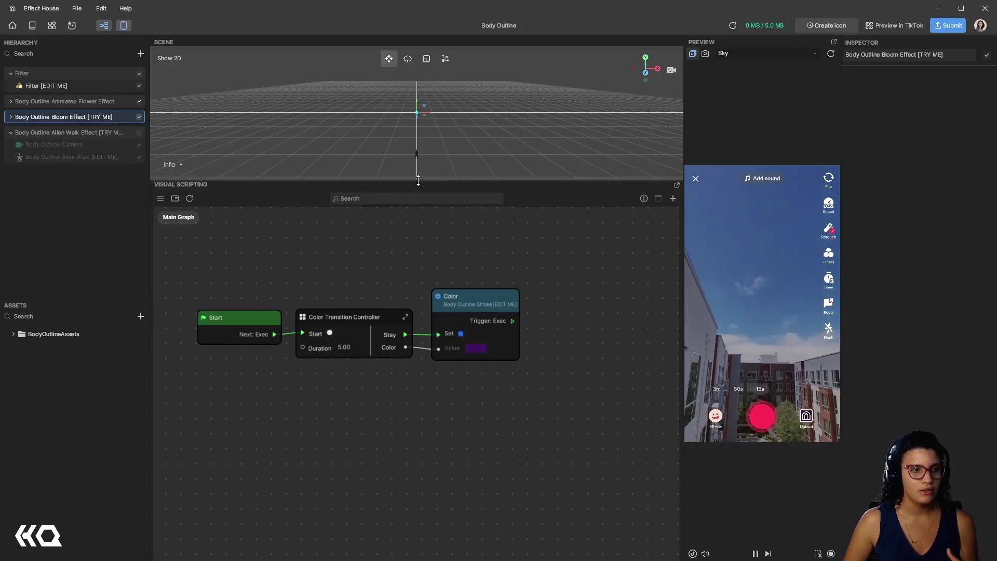
# Enlarge the Scene viewport and toggle the Body Outline Camera off and on
pyautogui.moveTo(418, 178); pyautogui.dragTo(418, 365)
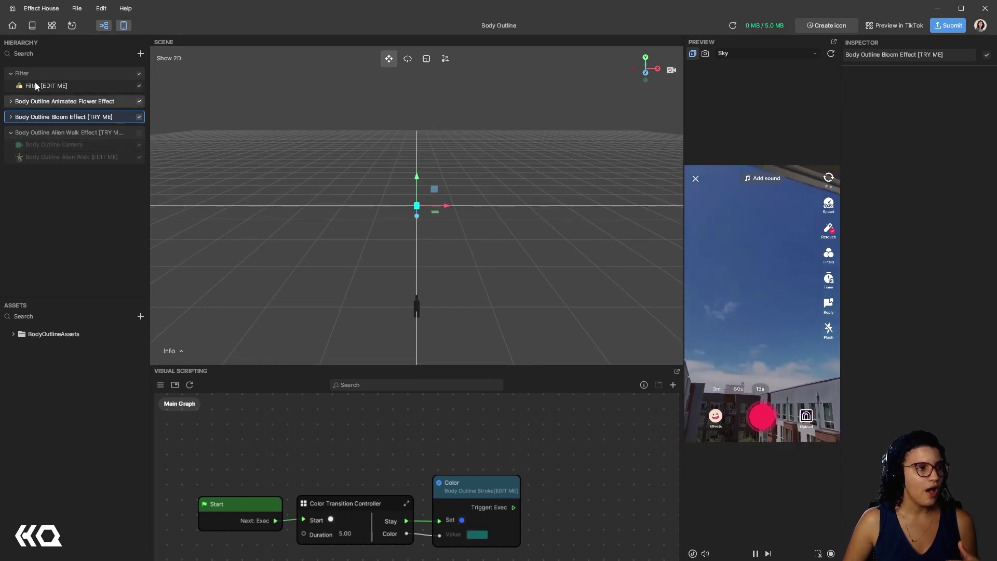
pyautogui.click(139, 145)
pyautogui.click(139, 157)
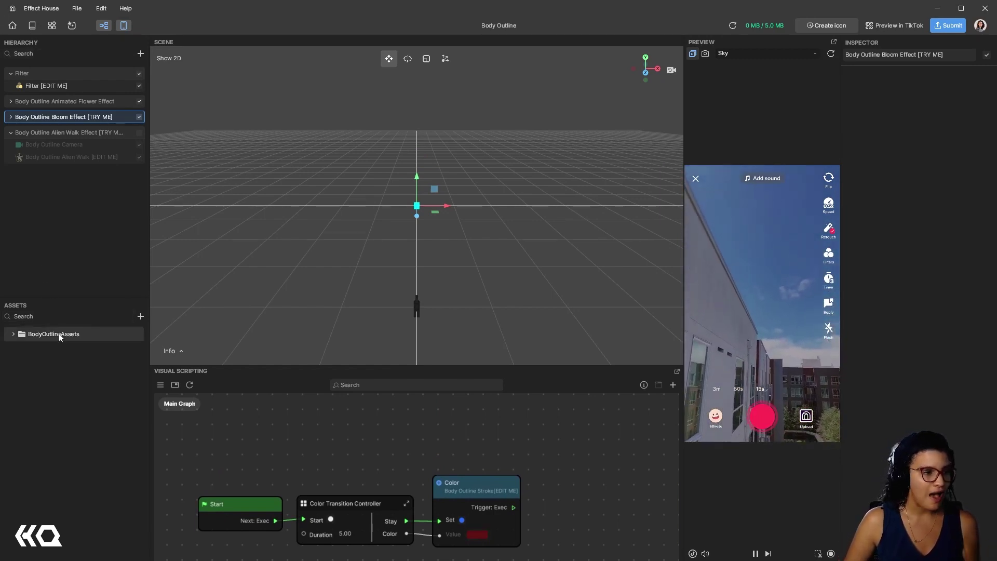
# Browse the built-in Asset Library, then inspect Bloom RT Camera under Body Outline Bloom Effect
pyautogui.click(140, 317)
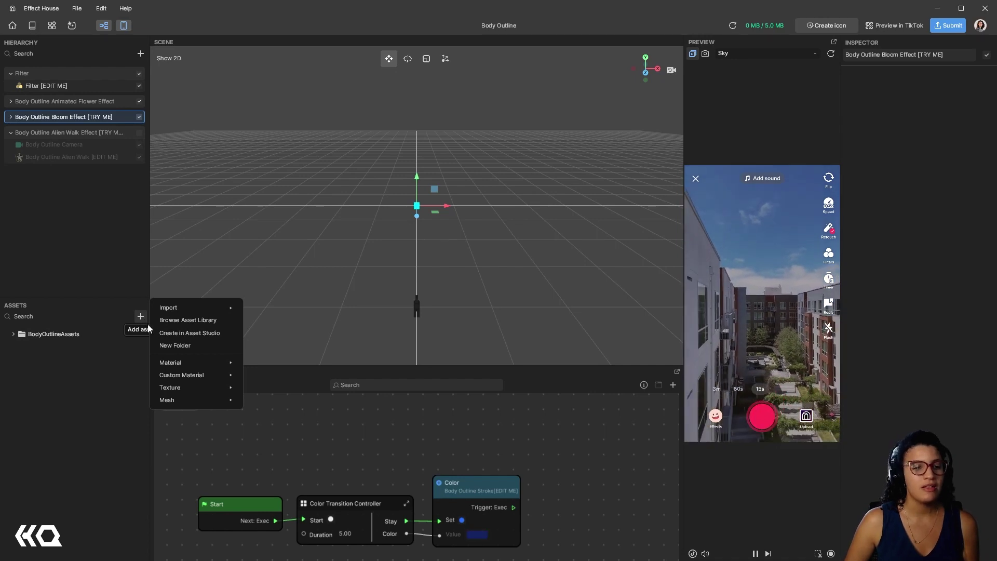
pyautogui.click(161, 324)
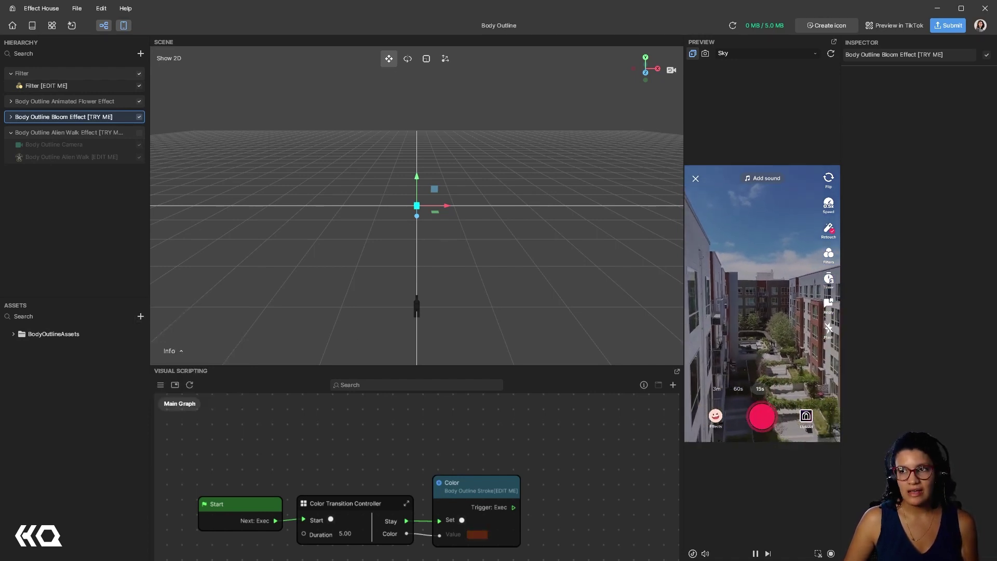
pyautogui.moveTo(696, 177); pyautogui.dragTo(478, 255)
pyautogui.scroll(-5, 481, 374)
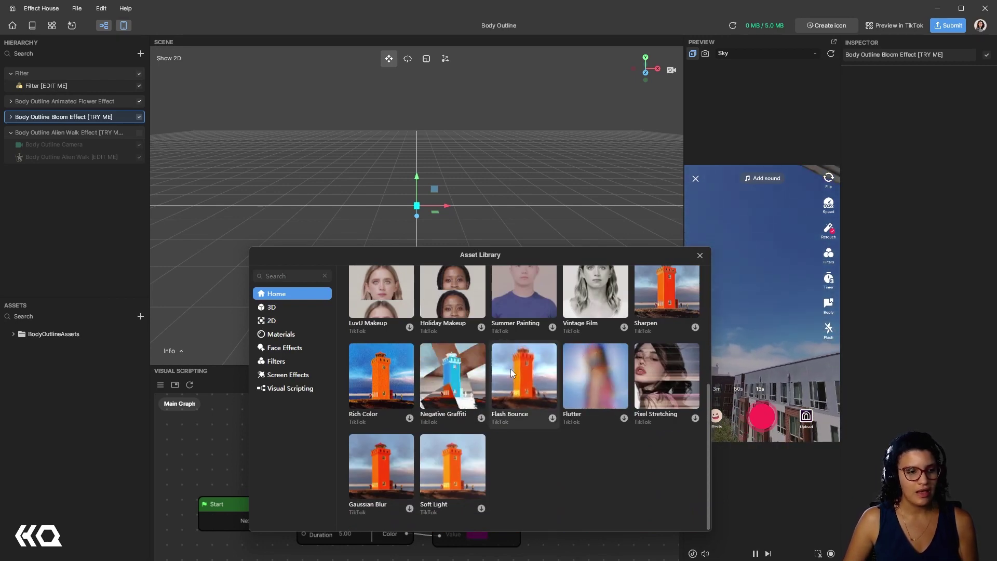
pyautogui.scroll(5, 535, 354)
pyautogui.click(699, 257)
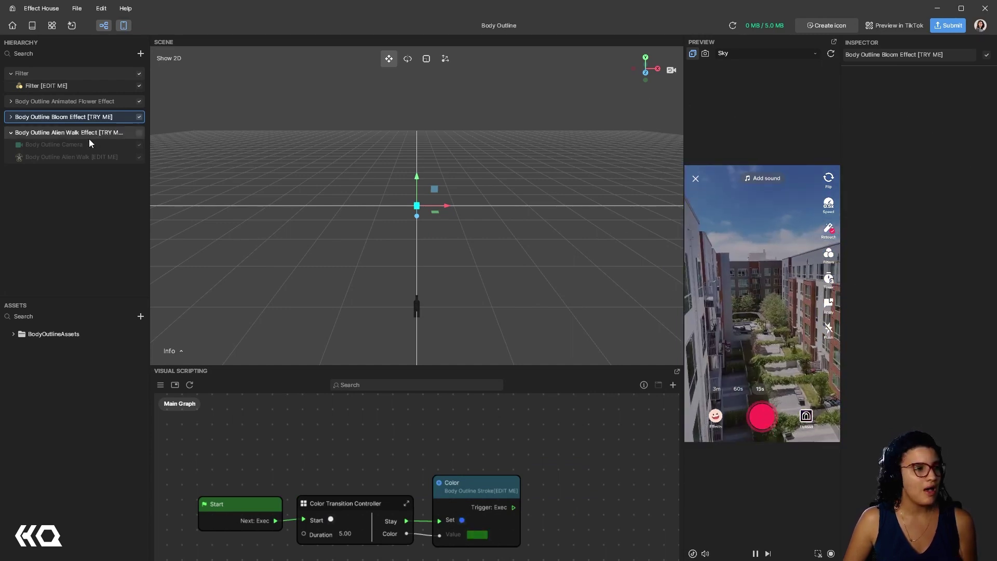
pyautogui.click(10, 117)
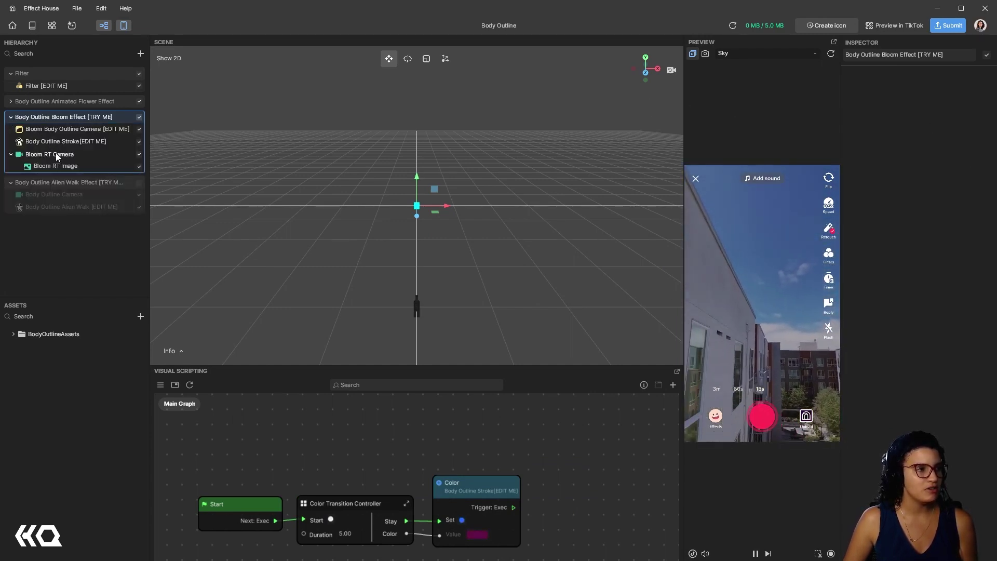
pyautogui.click(50, 154)
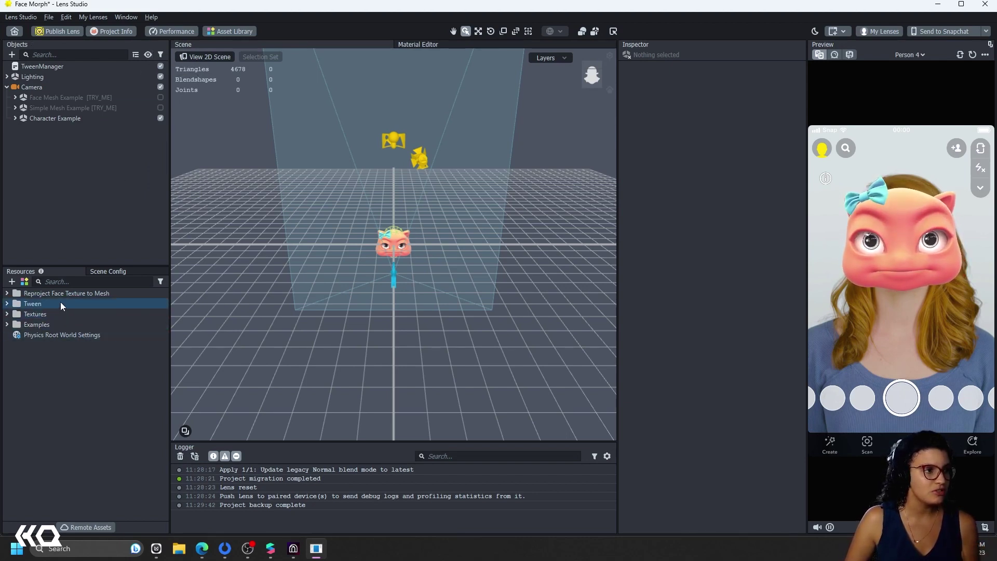
# Dismiss the Asset Library introduction tip over the Face Morph project
pyautogui.click(232, 32)
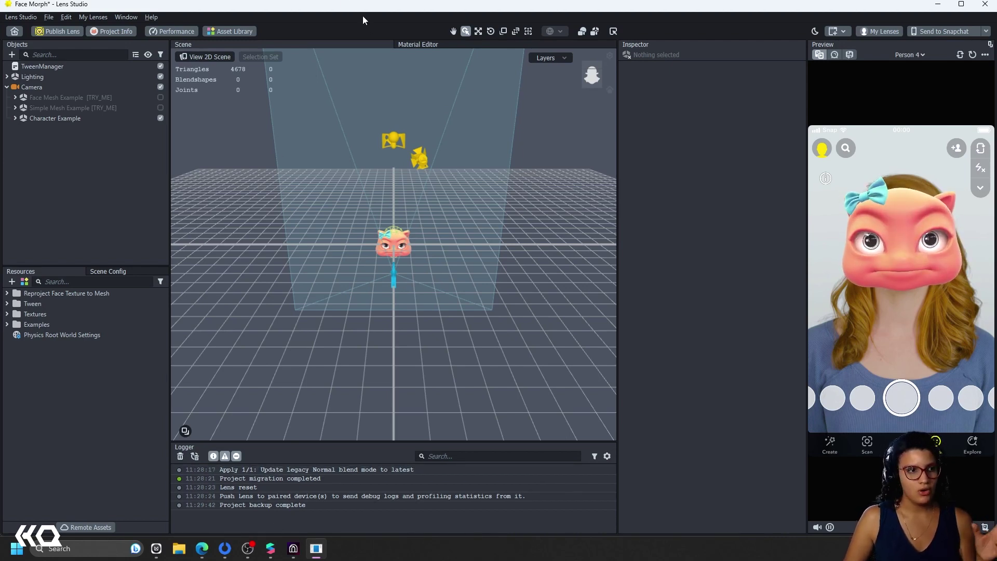
pyautogui.click(439, 43)
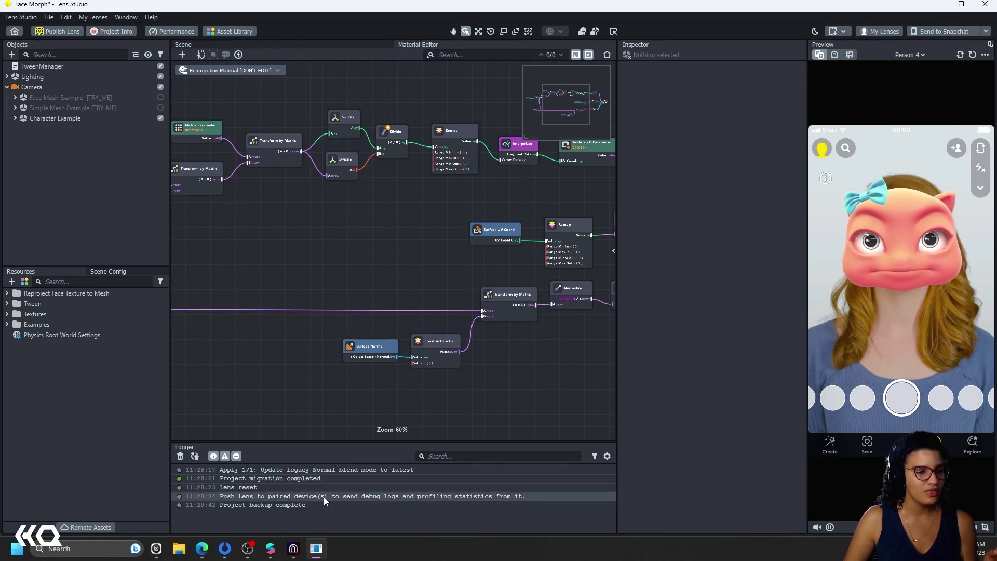
pyautogui.moveTo(275, 204); pyautogui.dragTo(408, 301, button='middle')
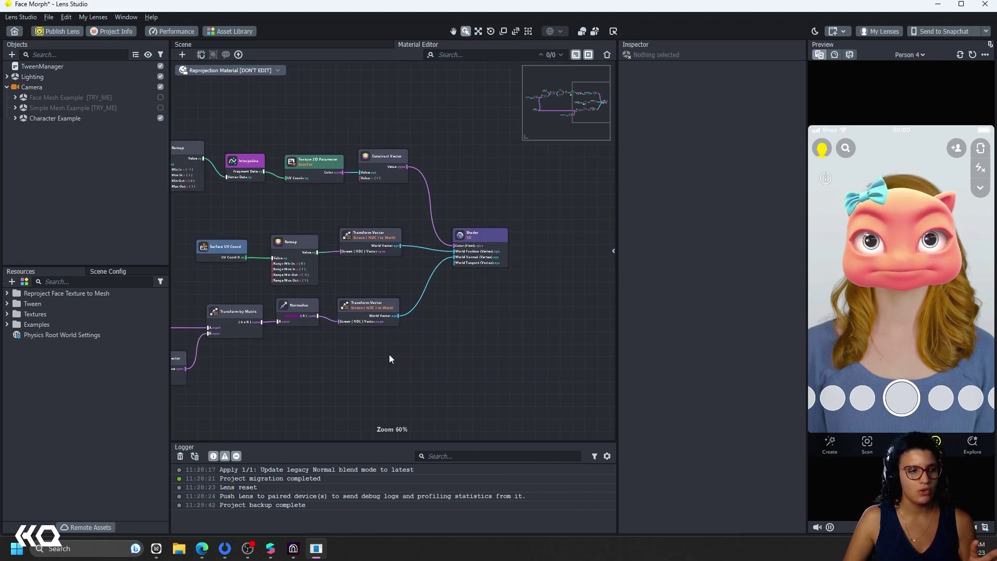
pyautogui.moveTo(377, 360); pyautogui.dragTo(475, 340, button='middle')
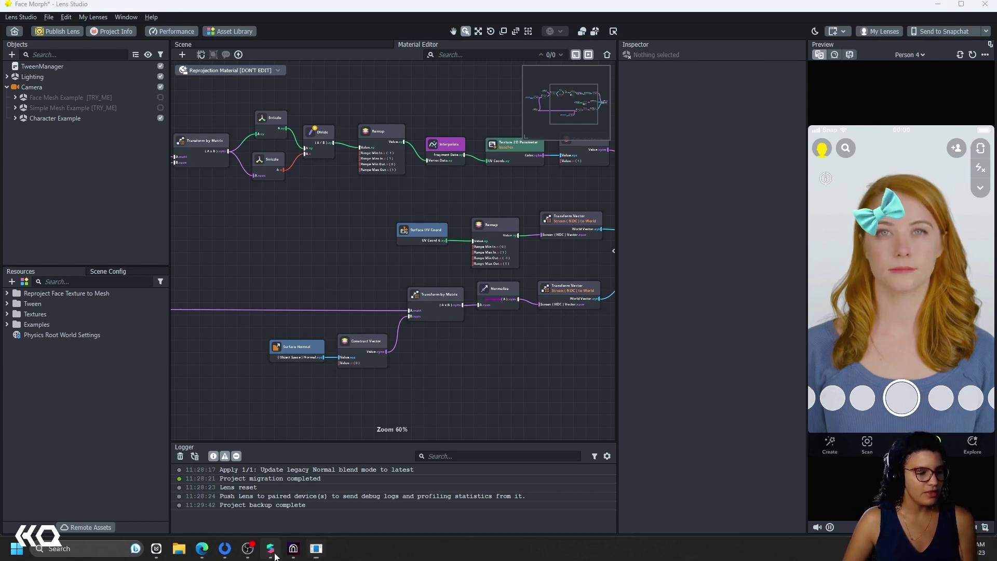
# Switch to the Meta Spark Studio WorldObject project from the taskbar
pyautogui.click(316, 548)
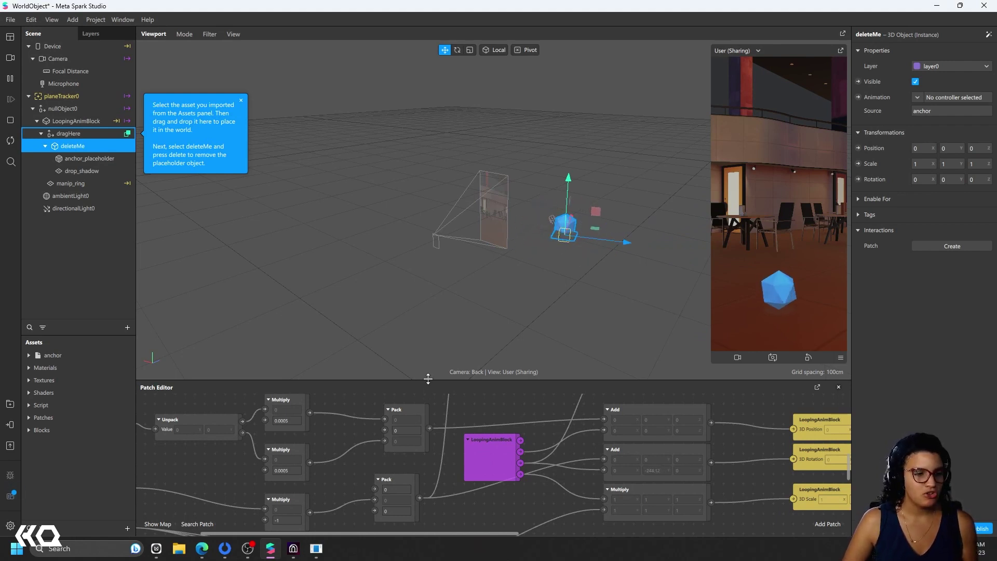
# Enlarge the Patch Editor and pan the graph to the Anti-aliasing render-pass patches
pyautogui.moveTo(428, 378); pyautogui.dragTo(431, 285)
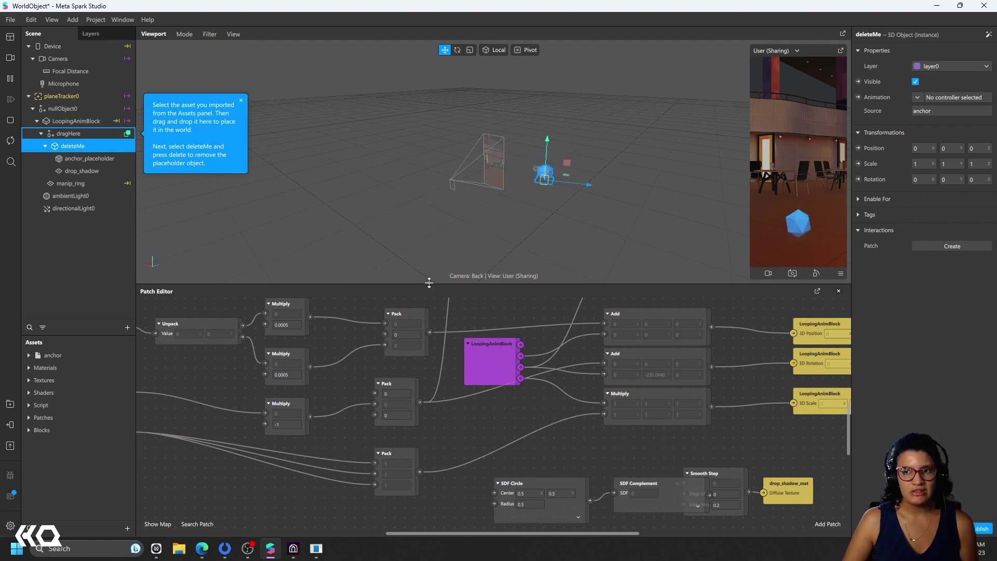
pyautogui.scroll(3, 435, 412)
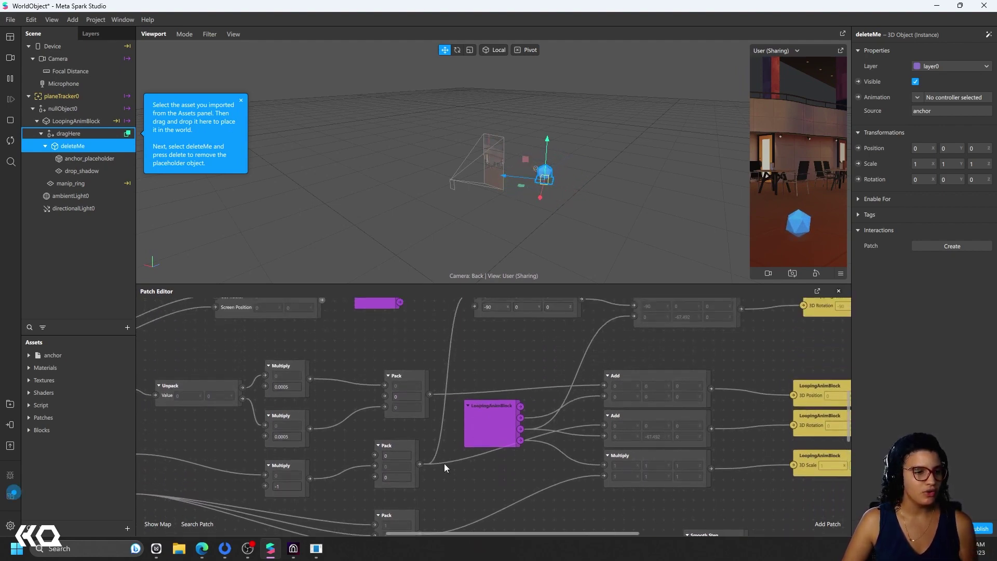
pyautogui.hscroll(-10, 478, 500)
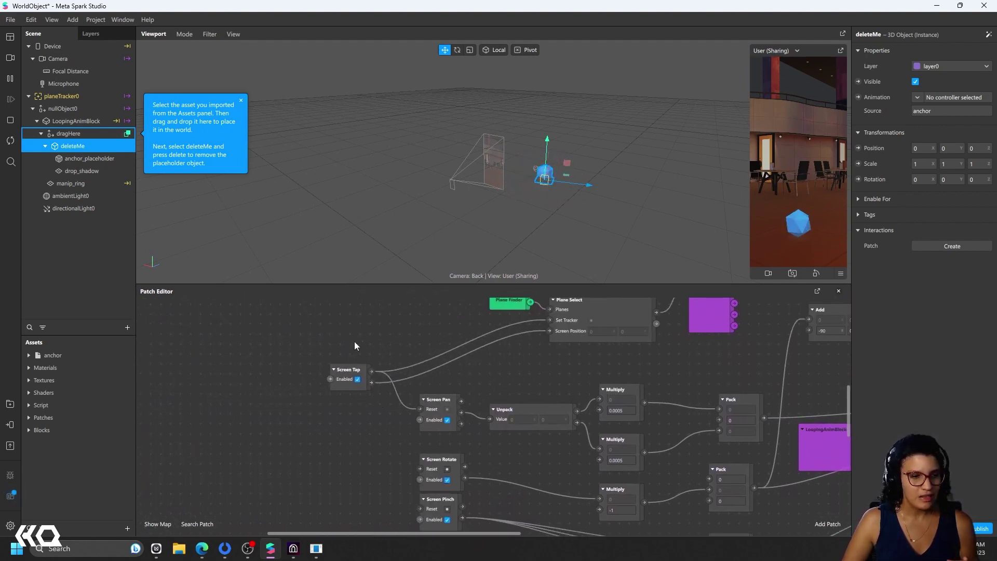
pyautogui.scroll(5, 355, 342)
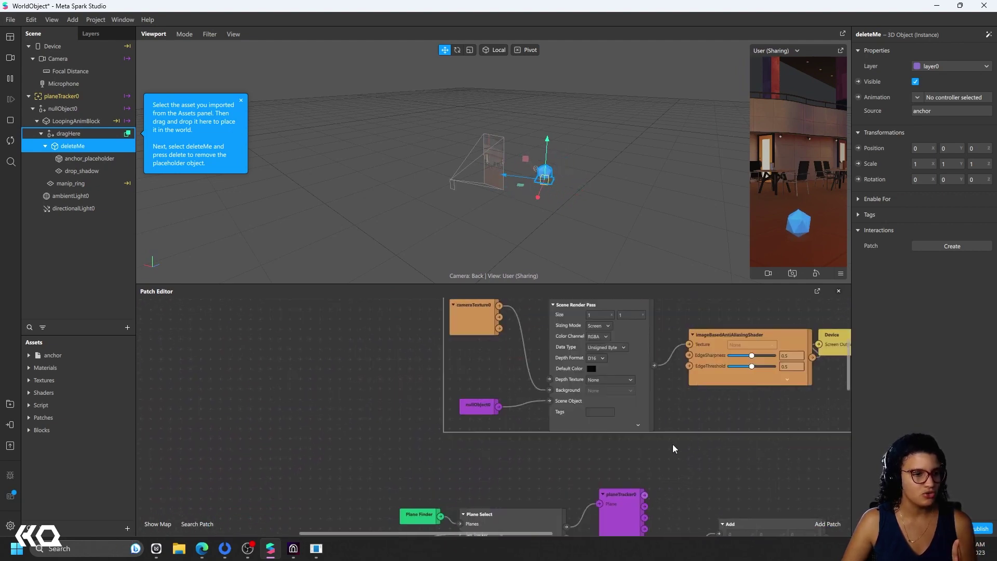
pyautogui.hscroll(2, 677, 449)
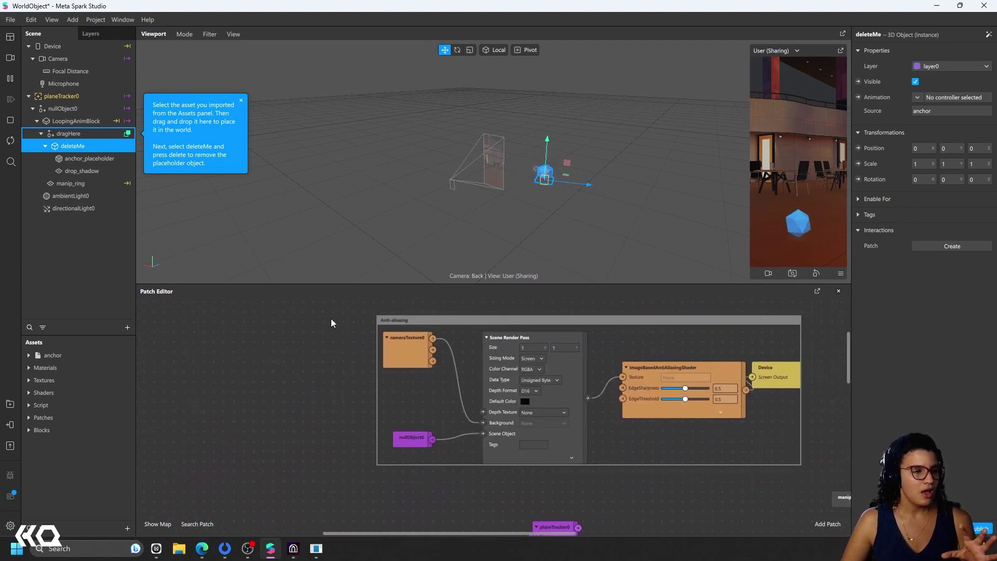
pyautogui.rightClick(698, 522)
pyautogui.click(300, 413)
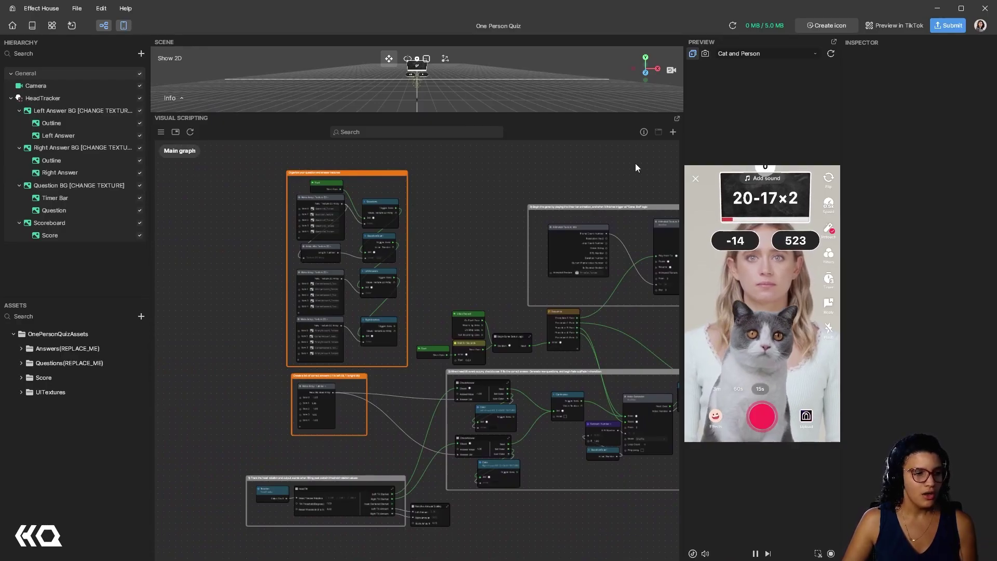
# Pan and zoom the One Person Quiz graph to the Start and Make Array nodes, selecting Start
pyautogui.moveTo(636, 165); pyautogui.dragTo(465, 193, button='middle')
pyautogui.scroll(6, 466, 191)
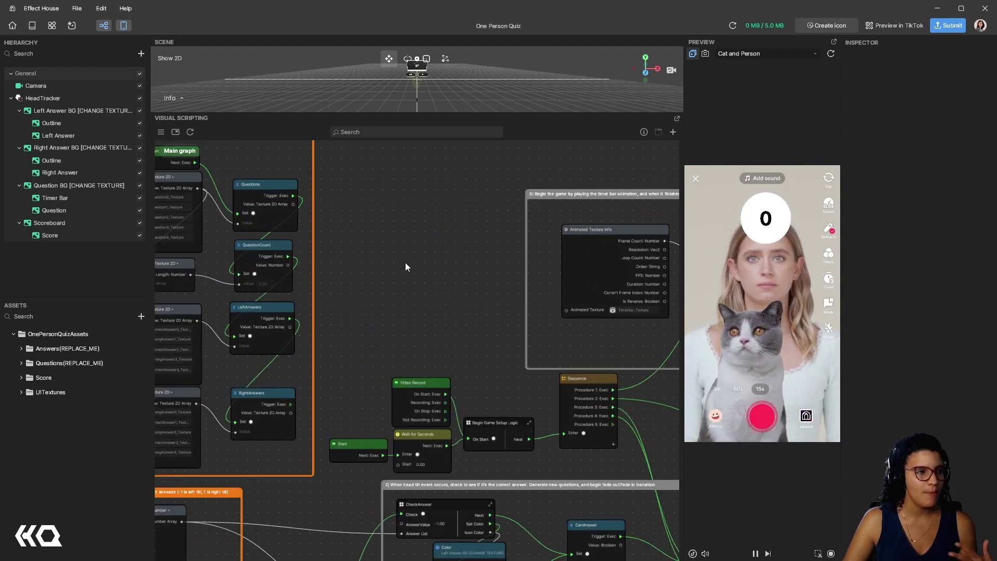
pyautogui.moveTo(406, 262); pyautogui.dragTo(631, 186, button='middle')
pyautogui.scroll(4, 592, 198)
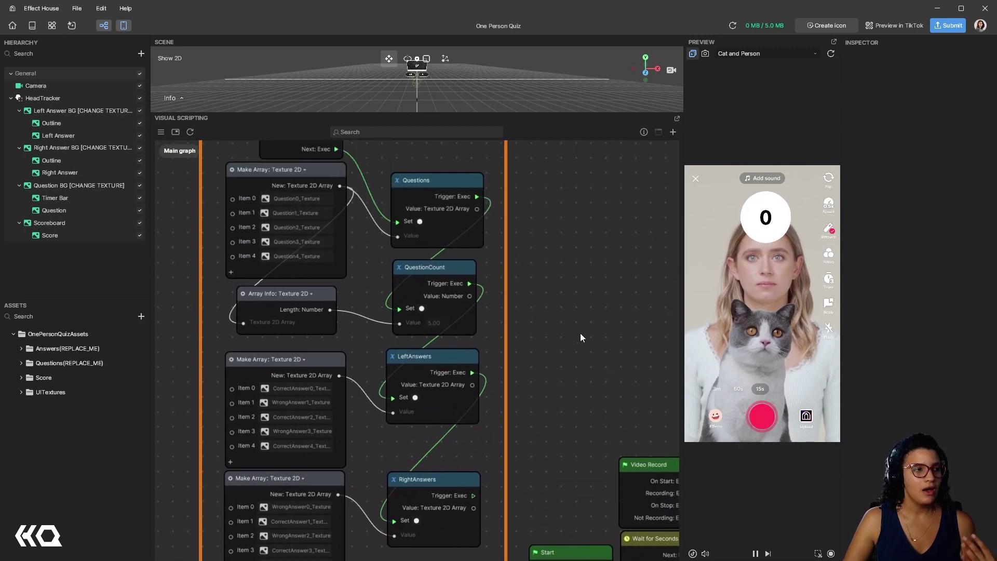
pyautogui.moveTo(581, 336); pyautogui.dragTo(595, 368, button='middle')
pyautogui.click(325, 185)
pyautogui.scroll(-3, 624, 373)
pyautogui.scroll(-2, 621, 373)
pyautogui.moveTo(621, 373); pyautogui.dragTo(538, 295, button='middle')
pyautogui.scroll(2, 545, 328)
pyautogui.scroll(-3, 537, 345)
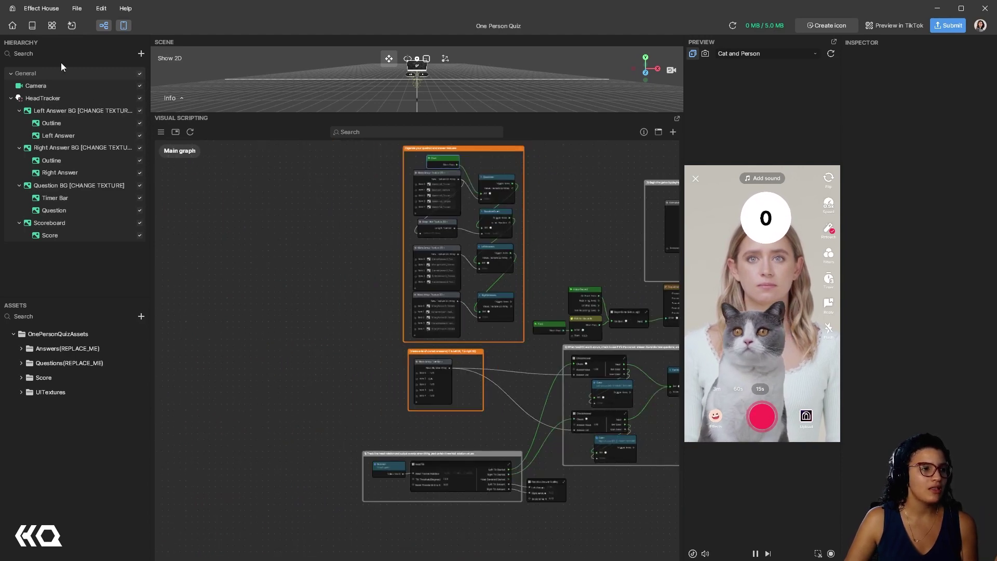
# Show the graph's variables and subgraphs list and pan across its right-hand node groups
pyautogui.click(160, 132)
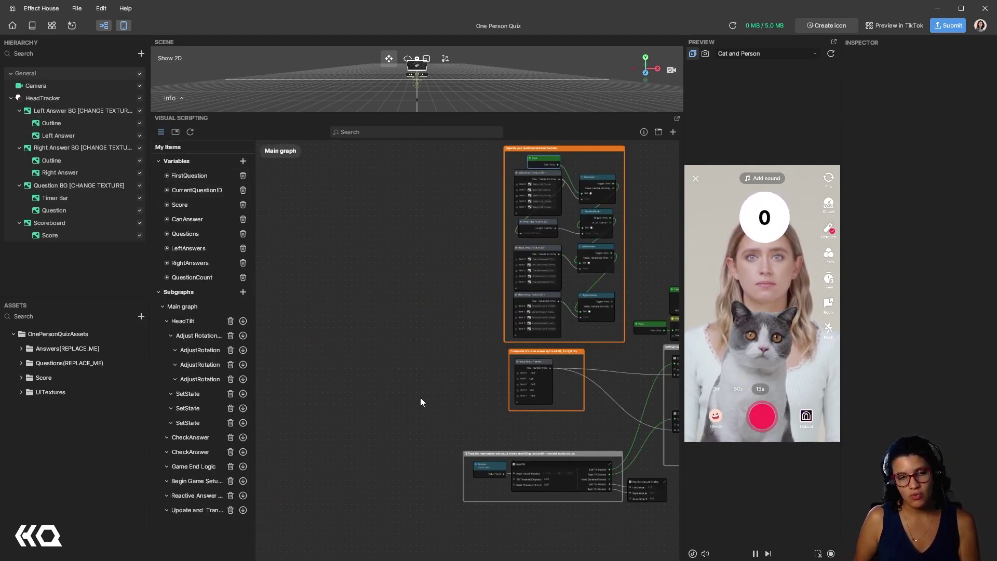
pyautogui.moveTo(428, 392); pyautogui.dragTo(268, 376, button='right')
pyautogui.moveTo(509, 278); pyautogui.dragTo(517, 251, button='right')
pyautogui.click(76, 9)
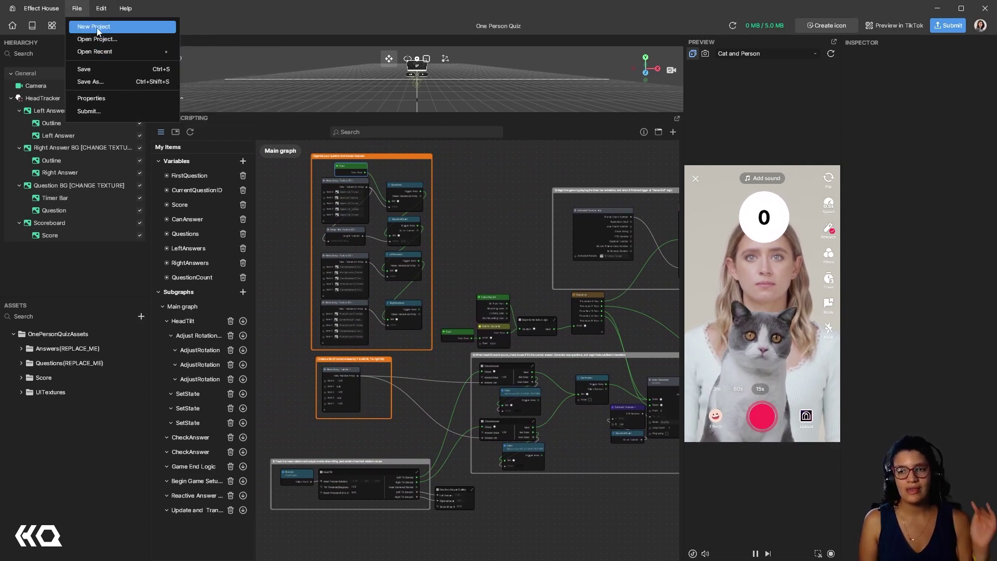
pyautogui.press('Escape')
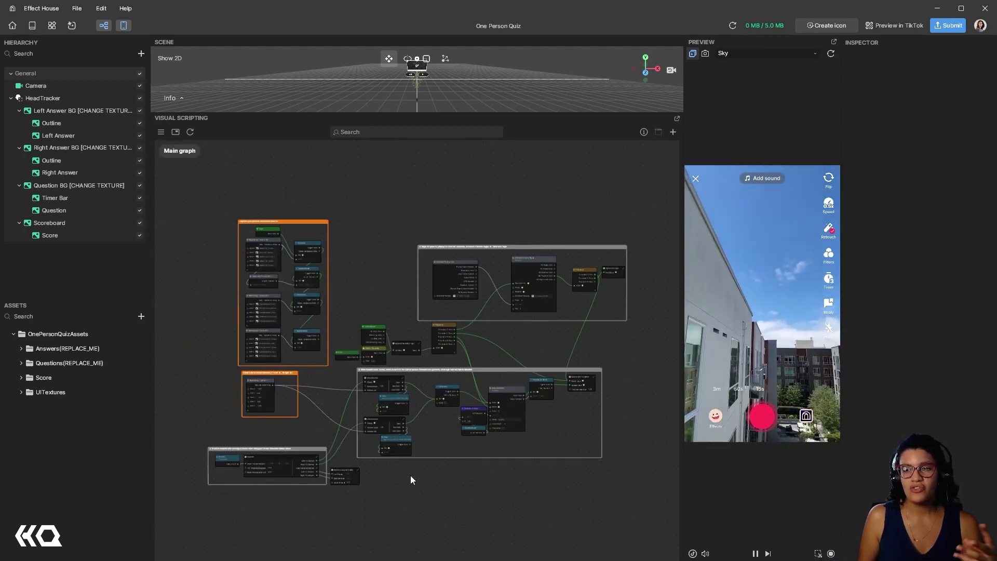
# Switch the preview to the Cat and Person clip and pan across the quiz graph
pyautogui.hscroll(-2, 476, 491)
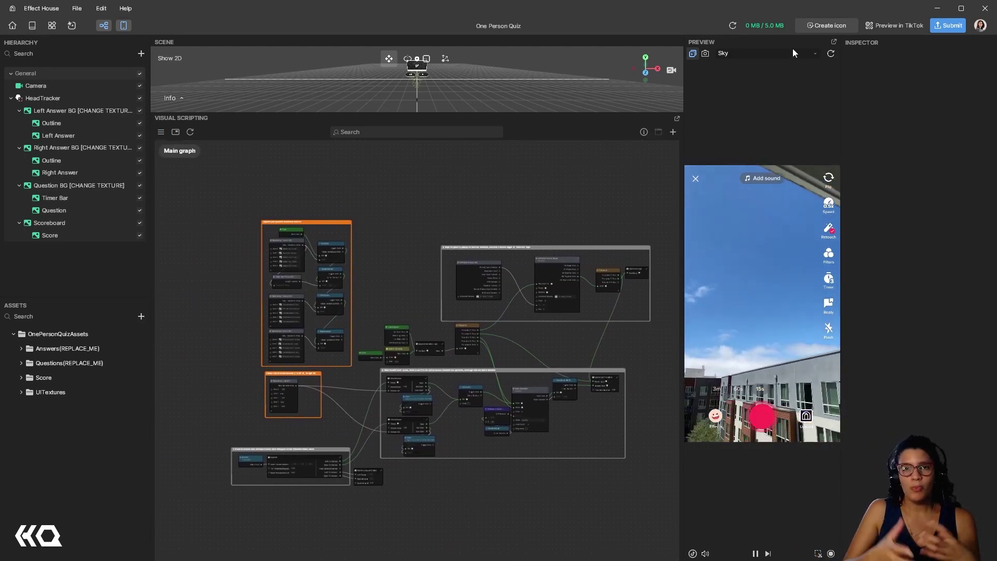
pyautogui.click(794, 52)
pyautogui.scroll(-3, 789, 166)
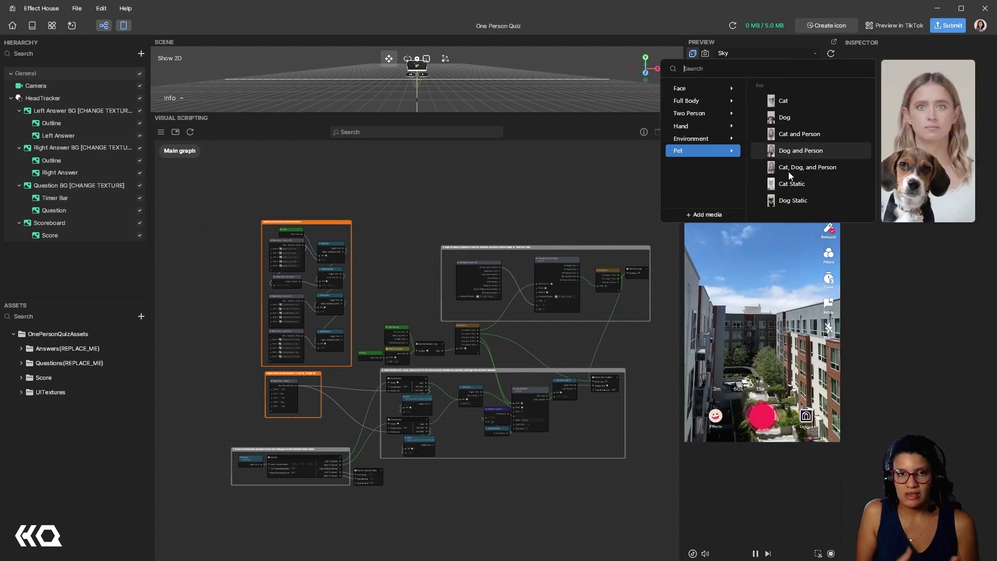
pyautogui.click(789, 167)
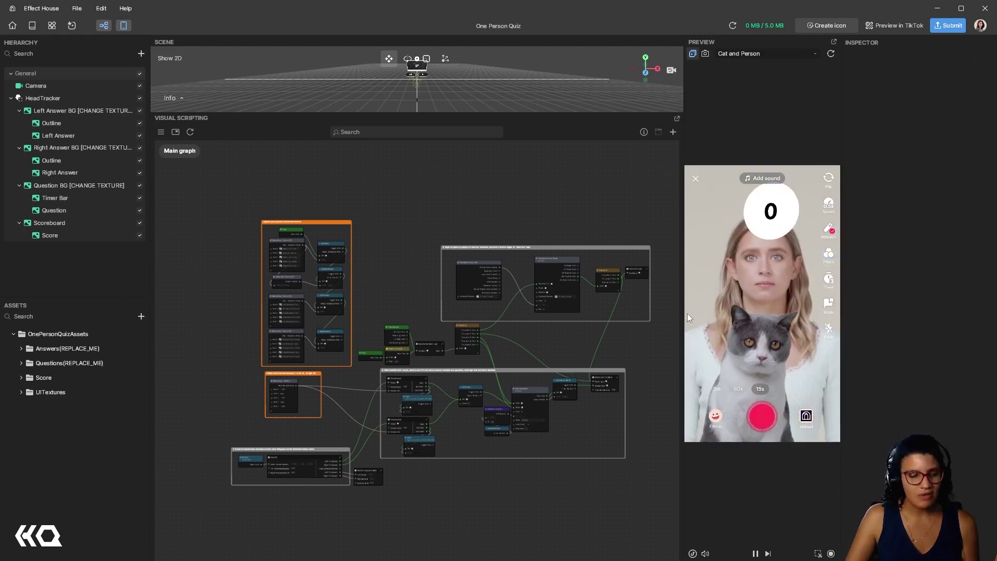
pyautogui.moveTo(465, 217); pyautogui.dragTo(506, 210, button='right')
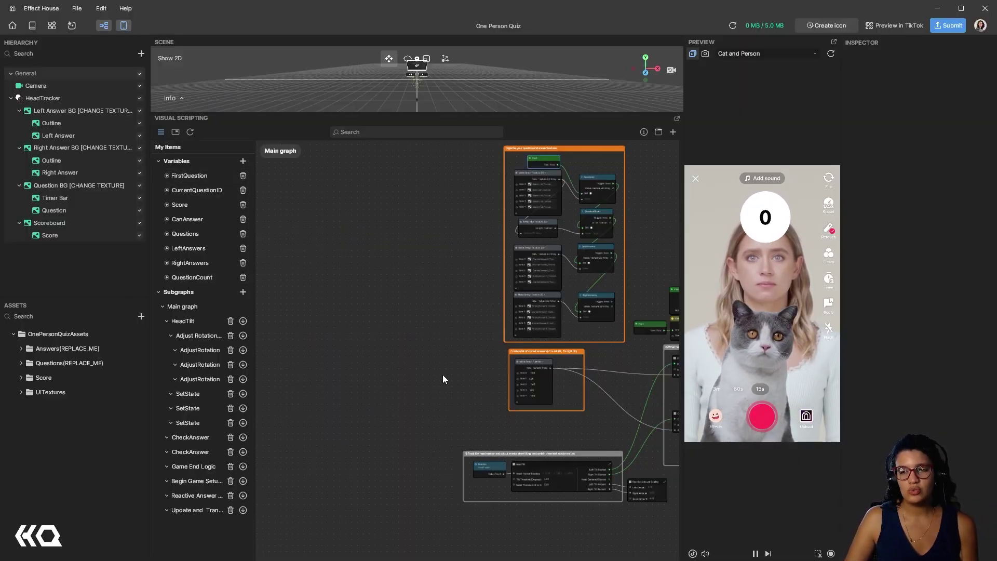
pyautogui.moveTo(443, 378); pyautogui.dragTo(260, 379, button='middle')
pyautogui.moveTo(533, 247); pyautogui.dragTo(401, 255, button='middle')
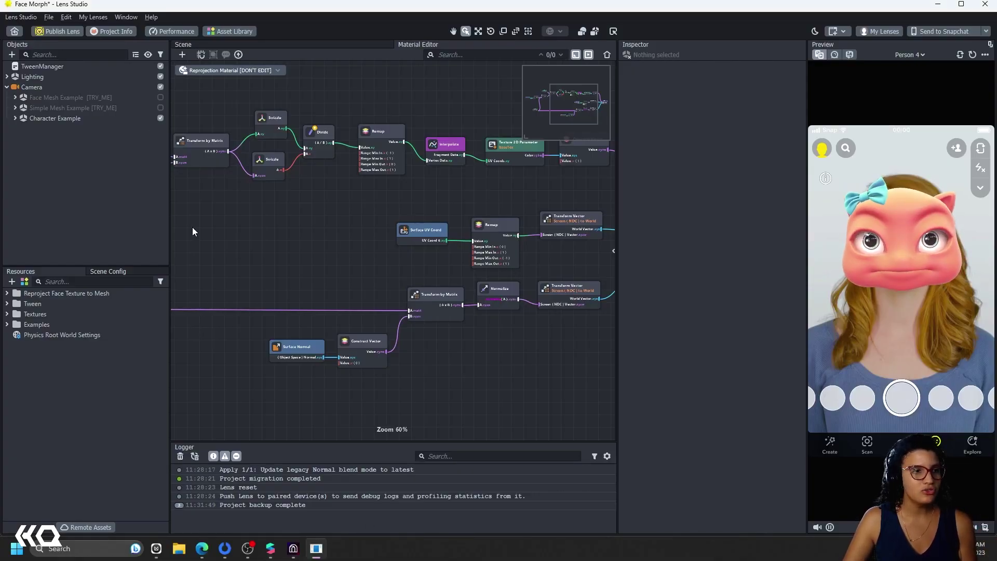
# Create a new Script Graph resource and open it to show its OnAwake and UpdateEvent nodes
pyautogui.moveTo(194, 228); pyautogui.dragTo(509, 264, button='middle')
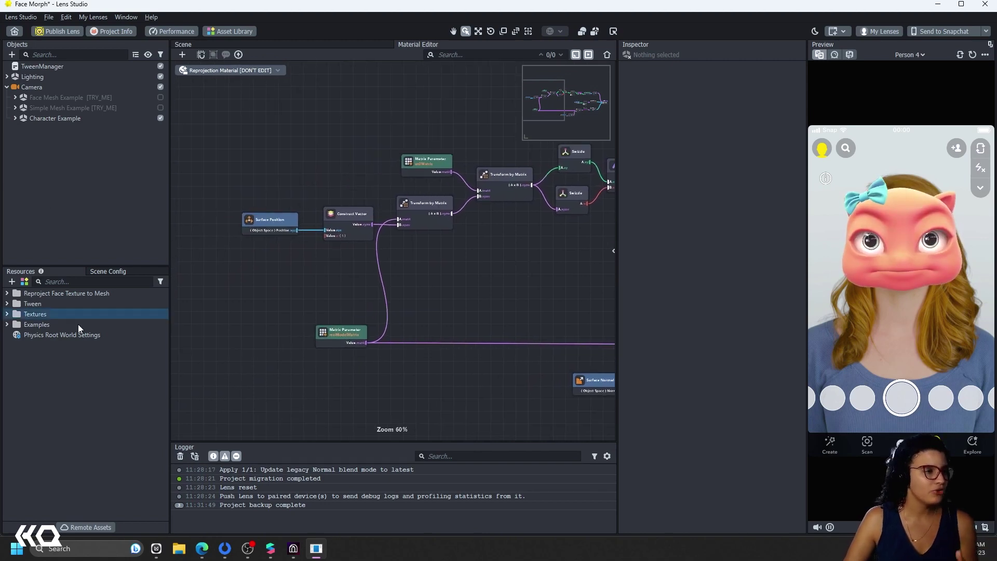
pyautogui.click(11, 282)
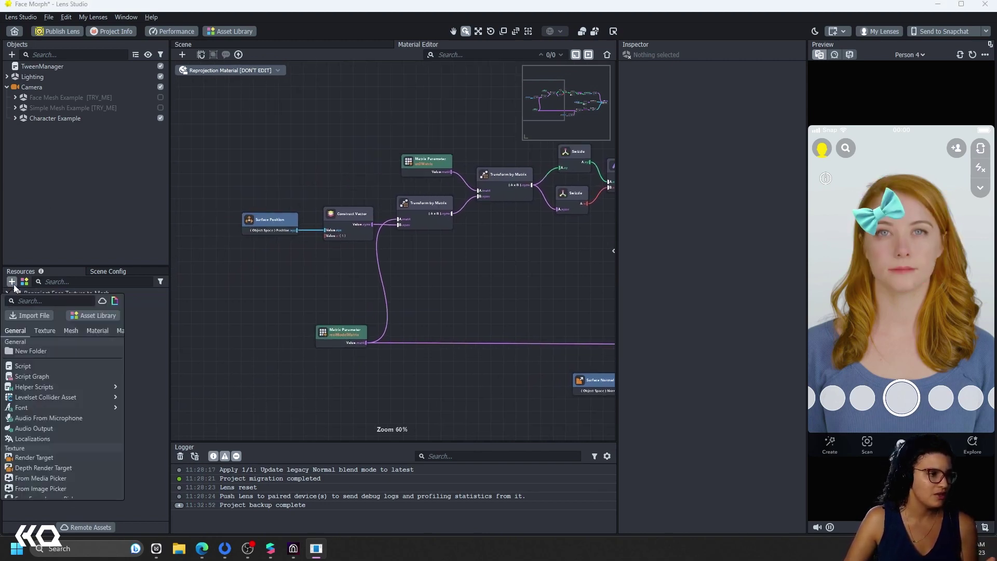
pyautogui.click(49, 377)
pyautogui.doubleClick(45, 348)
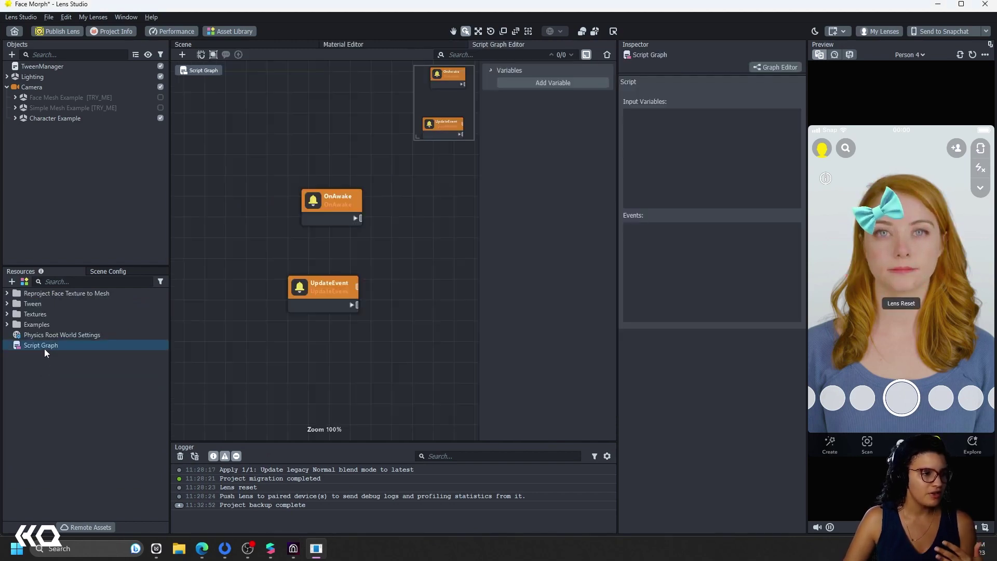
pyautogui.scroll(-5, 425, 233)
pyautogui.moveTo(426, 234); pyautogui.dragTo(289, 260, button='middle')
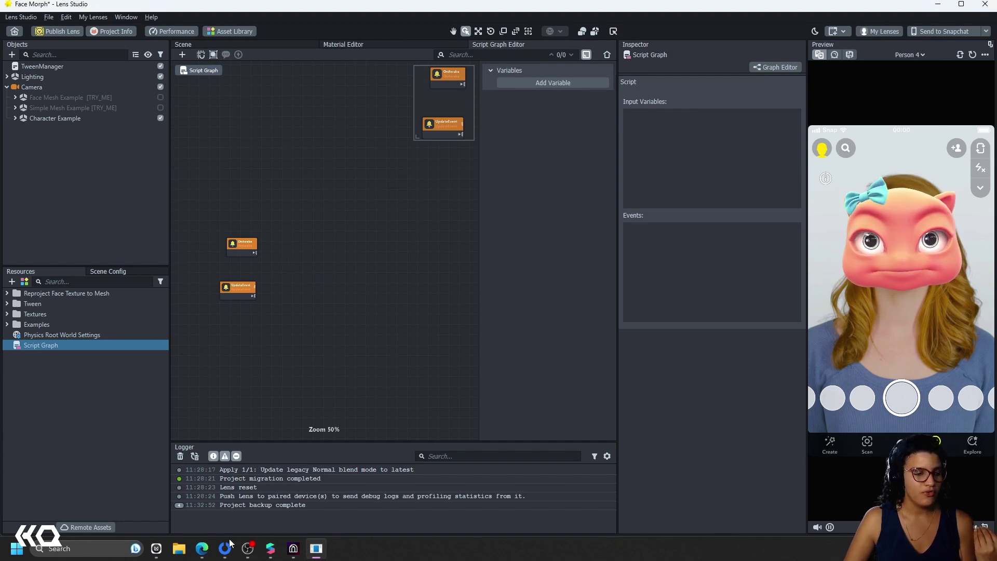
pyautogui.click(293, 548)
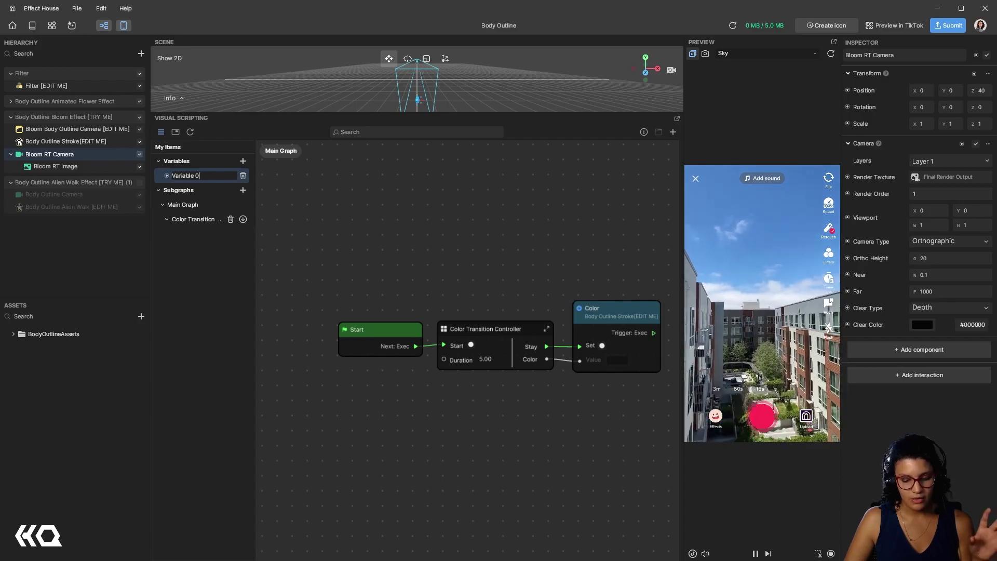
# Switch from Effect House back to Lens Studio's Seafarer_01 project with Alt+Tab
pyautogui.hotkey('alt', 'Tab')
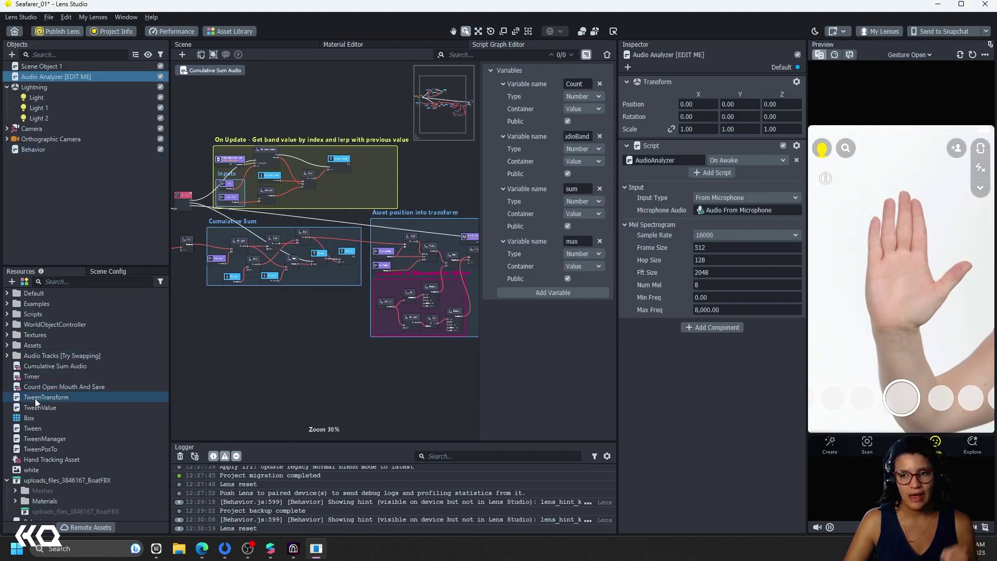
# Open the TweenTransform script, Cumulative Sum Audio graph and Timer graph to look them over
pyautogui.doubleClick(38, 398)
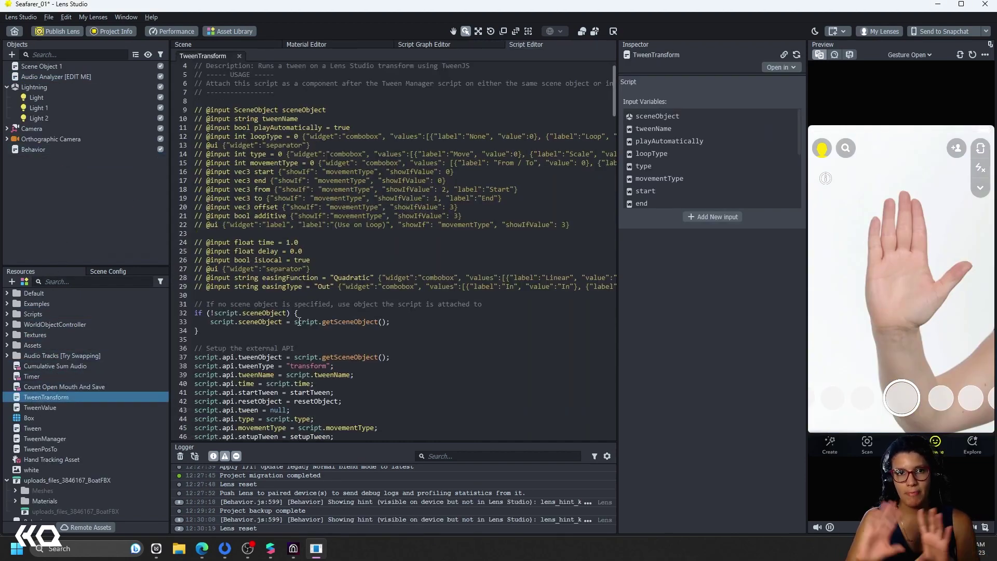
pyautogui.doubleClick(73, 368)
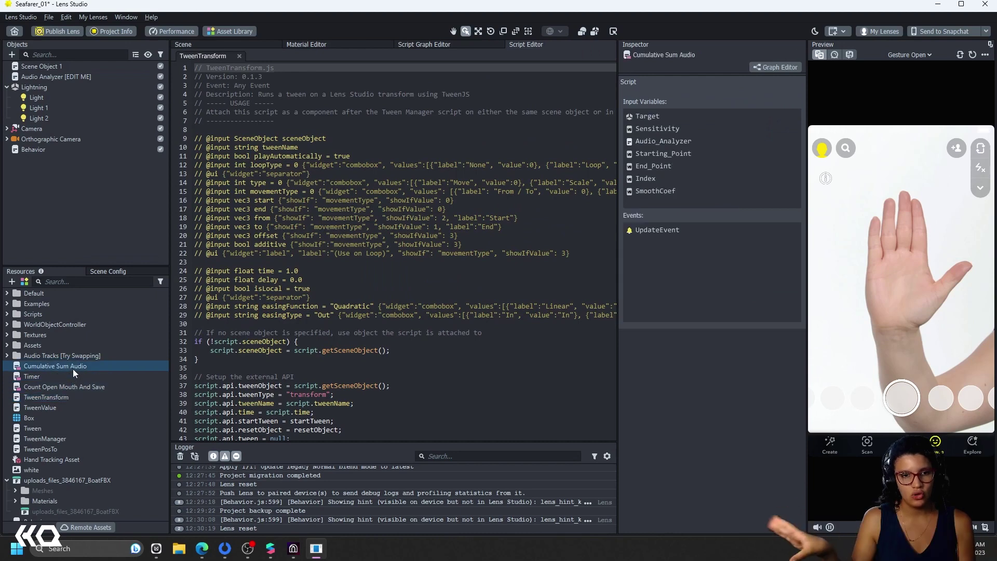
pyautogui.scroll(-3, 341, 302)
pyautogui.scroll(3, 337, 304)
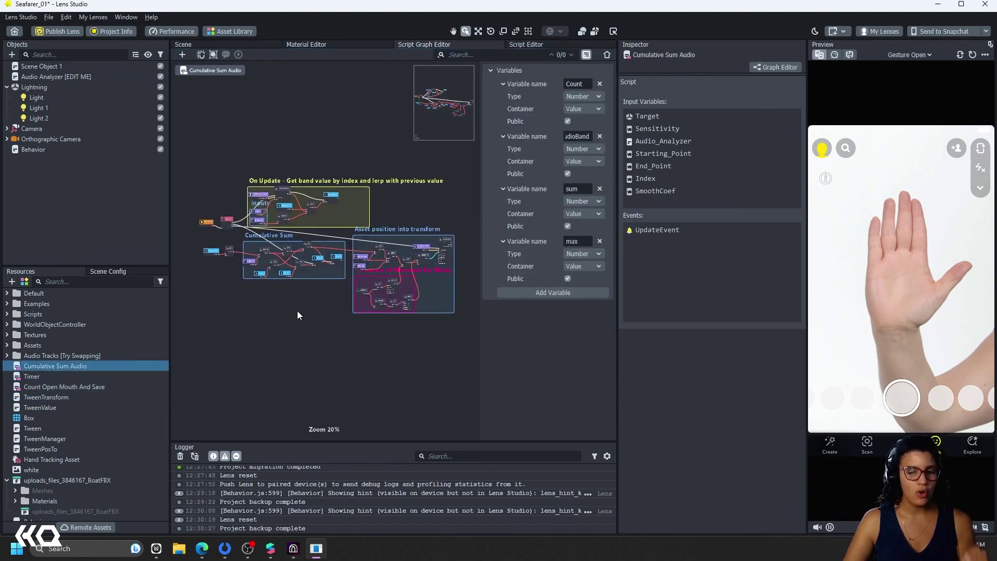
pyautogui.click(66, 376)
pyautogui.doubleClick(67, 375)
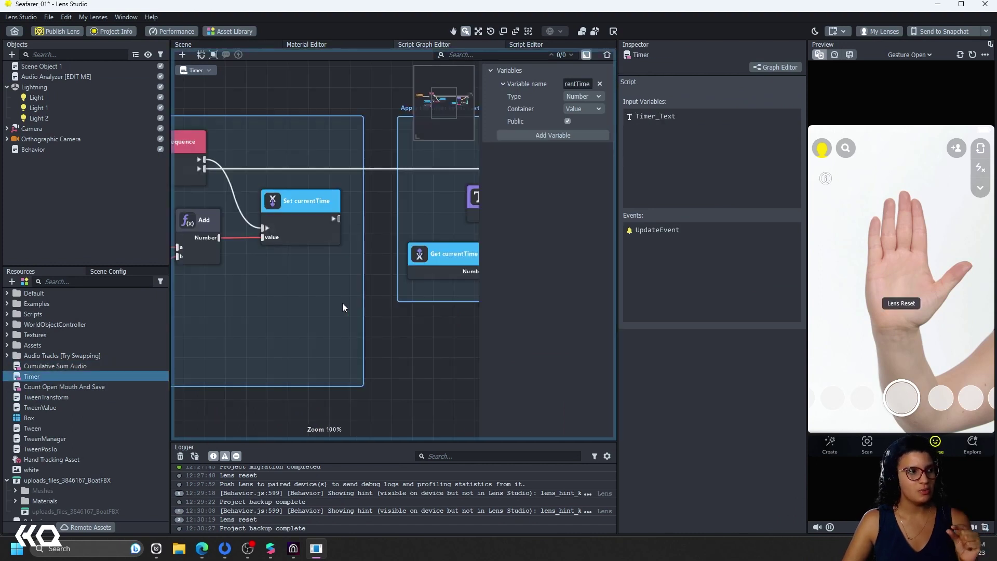
pyautogui.scroll(-5, 342, 303)
pyautogui.scroll(2, 337, 294)
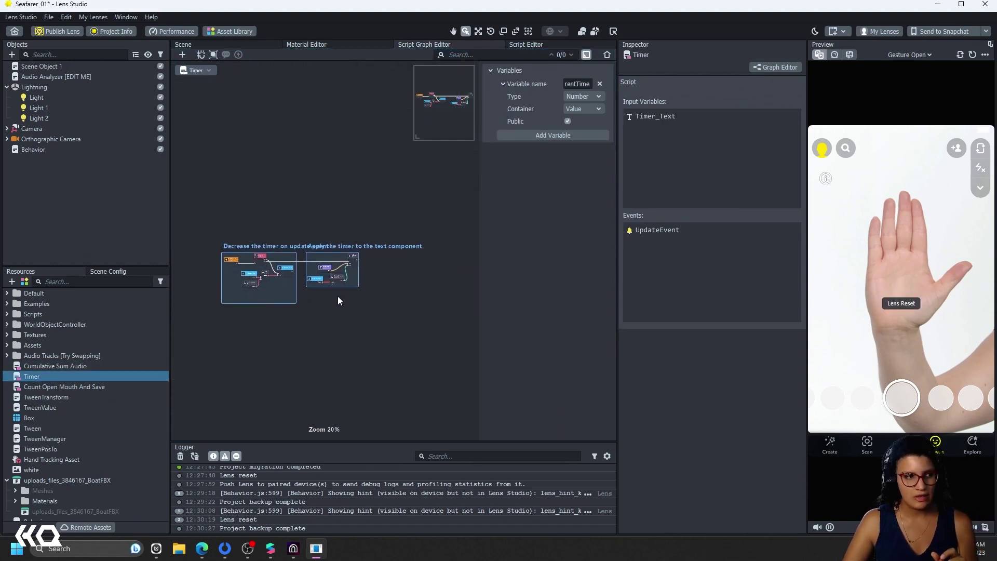
# Open the Count Open Mouth And Save graph and scroll through its counter and storage groups
pyautogui.doubleClick(82, 385)
pyautogui.scroll(-3, 366, 306)
pyautogui.scroll(-3, 366, 305)
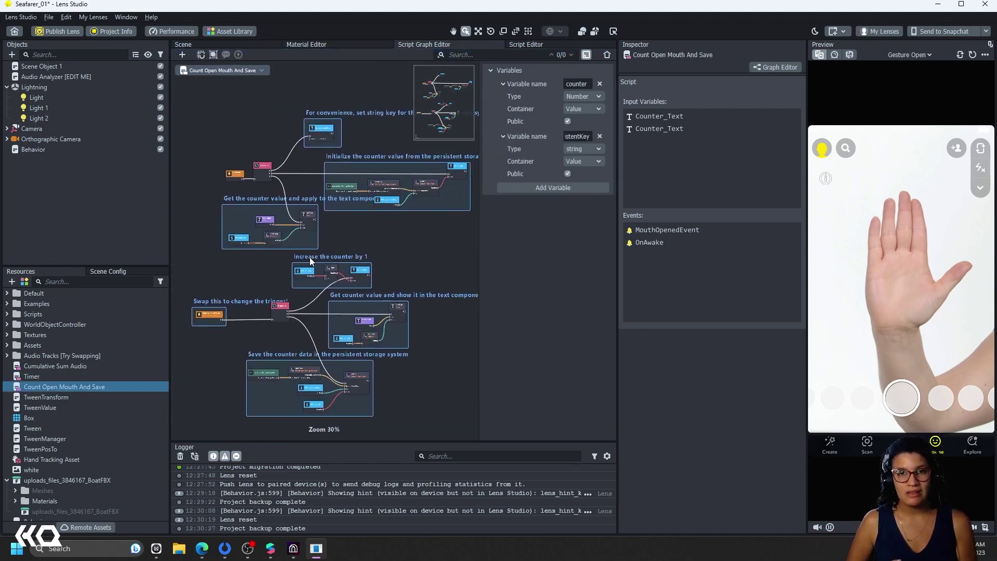
pyautogui.scroll(2, 264, 160)
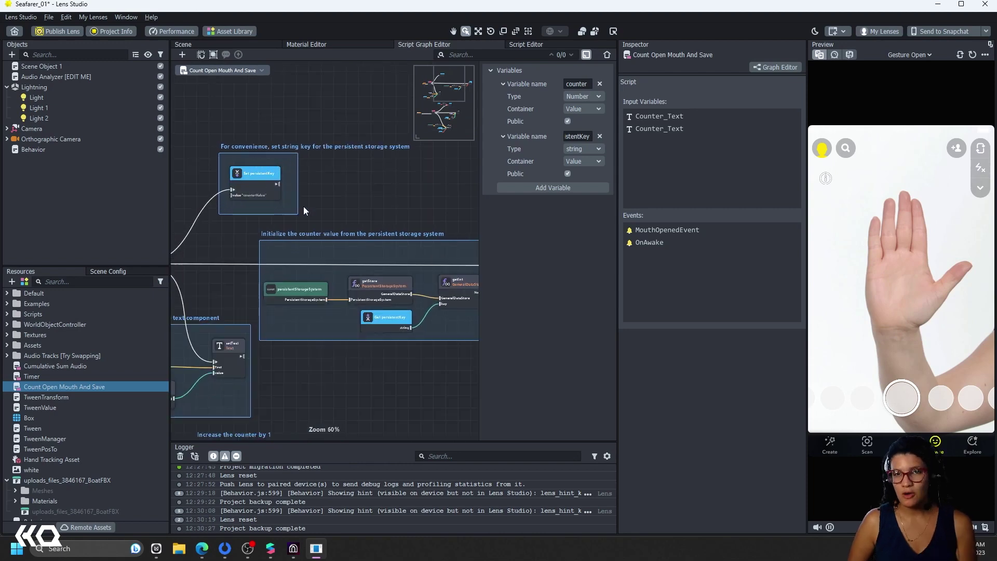
pyautogui.scroll(-1, 315, 180)
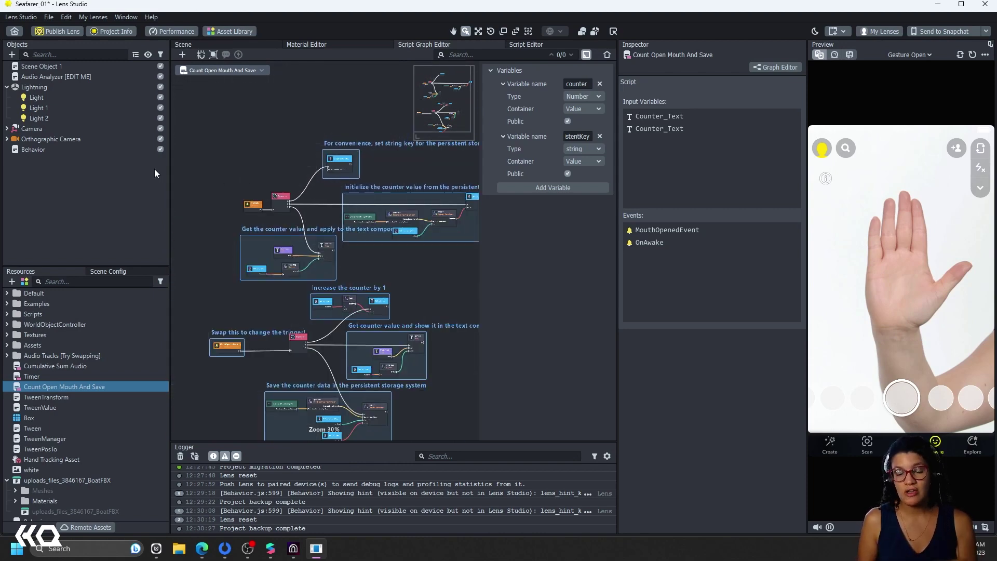
# Add an empty scene object with a Script component running Cumulative Sum Audio
pyautogui.click(12, 55)
pyautogui.click(41, 107)
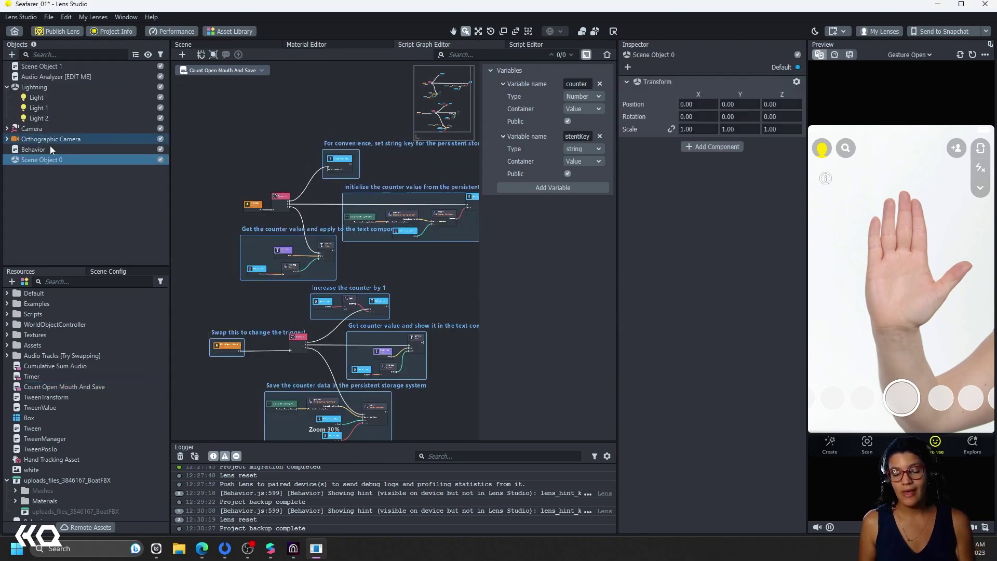
pyautogui.click(725, 147)
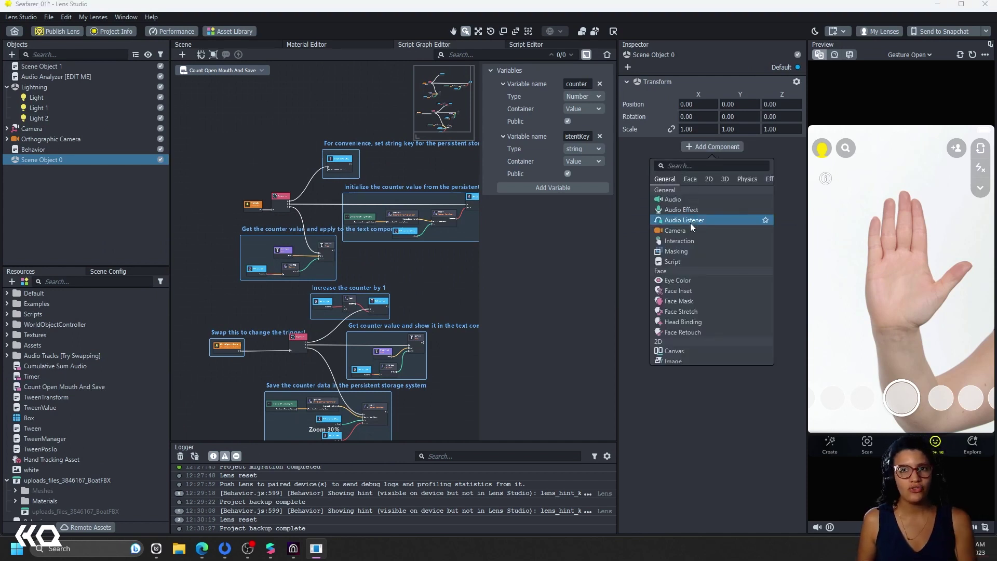
pyautogui.click(681, 258)
pyautogui.click(718, 160)
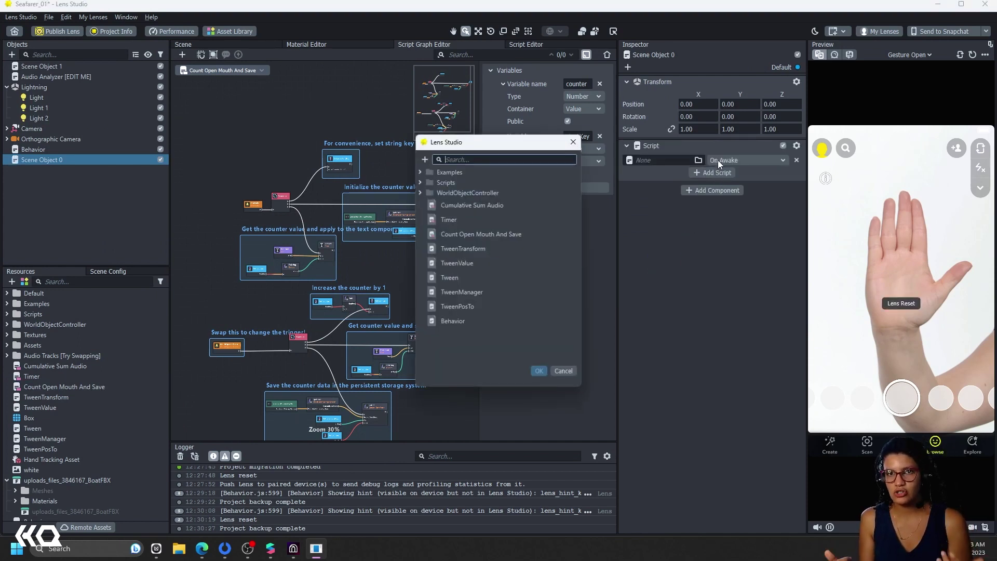
pyautogui.click(466, 206)
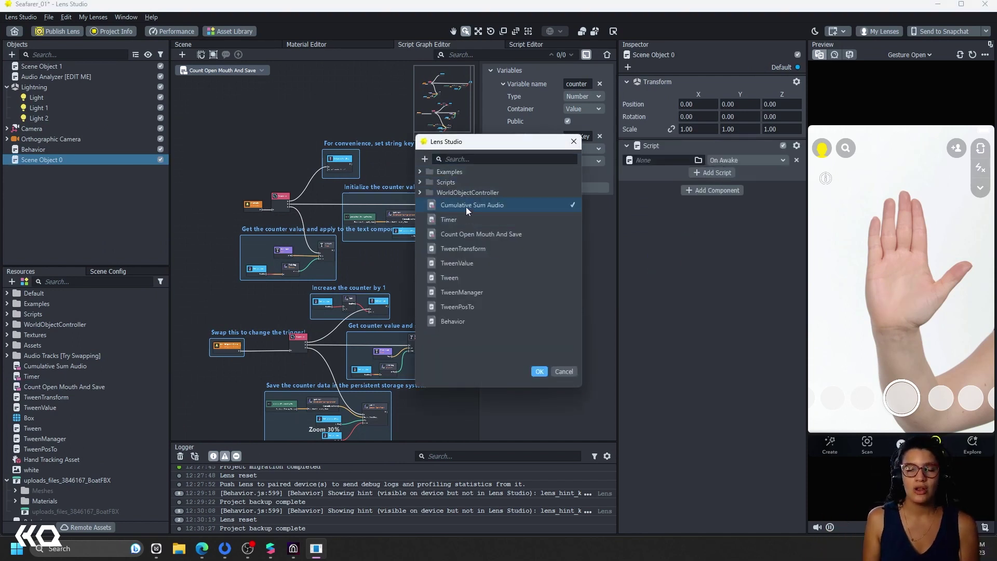
pyautogui.click(538, 372)
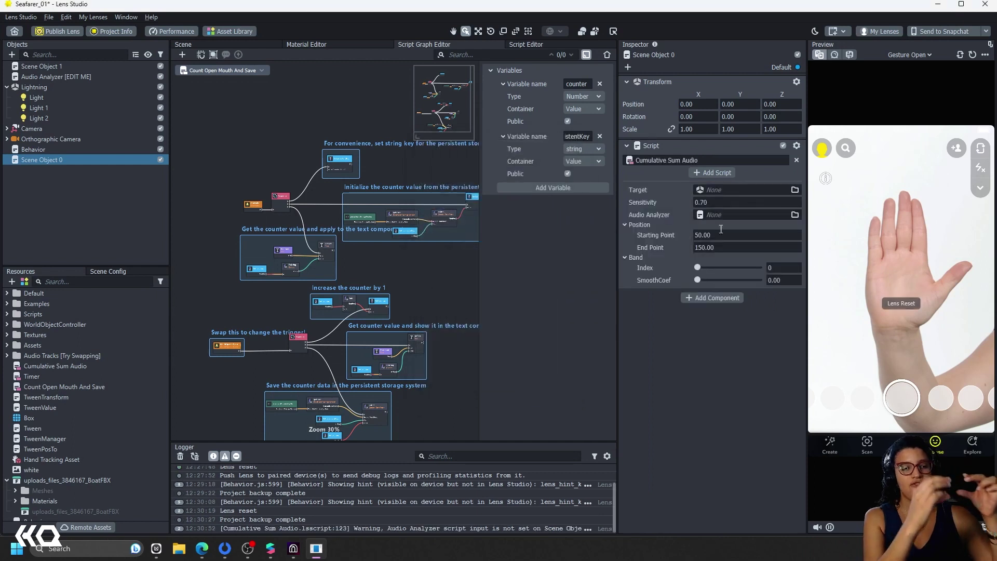
# Add a second Script component to the object, leaving its script unassigned
pyautogui.click(714, 298)
pyautogui.click(680, 411)
pyautogui.click(705, 312)
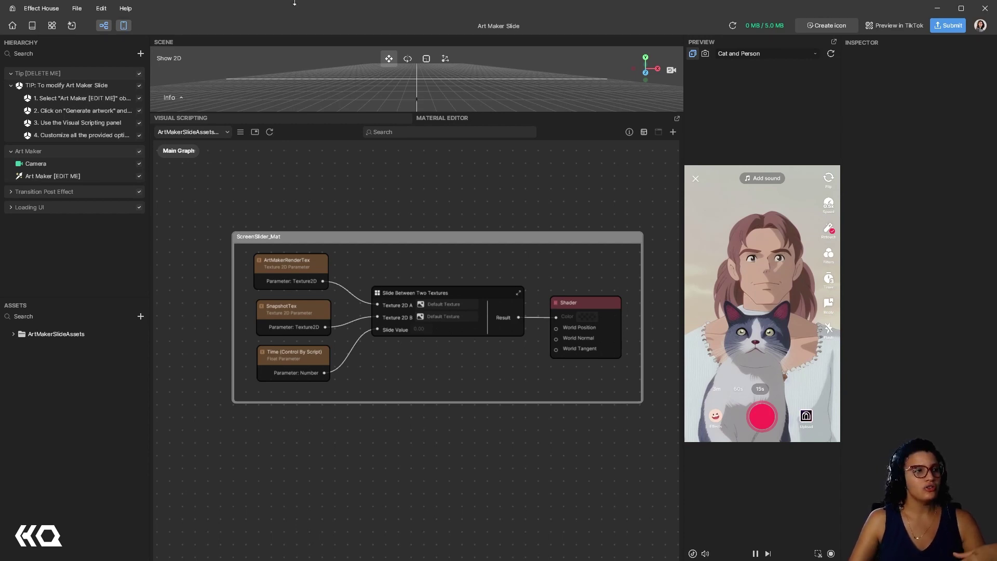
# Browse the Generative Effects objects, then select Art Maker [EDIT ME] to show its Retro Anime settings
pyautogui.click(141, 55)
pyautogui.click(186, 61)
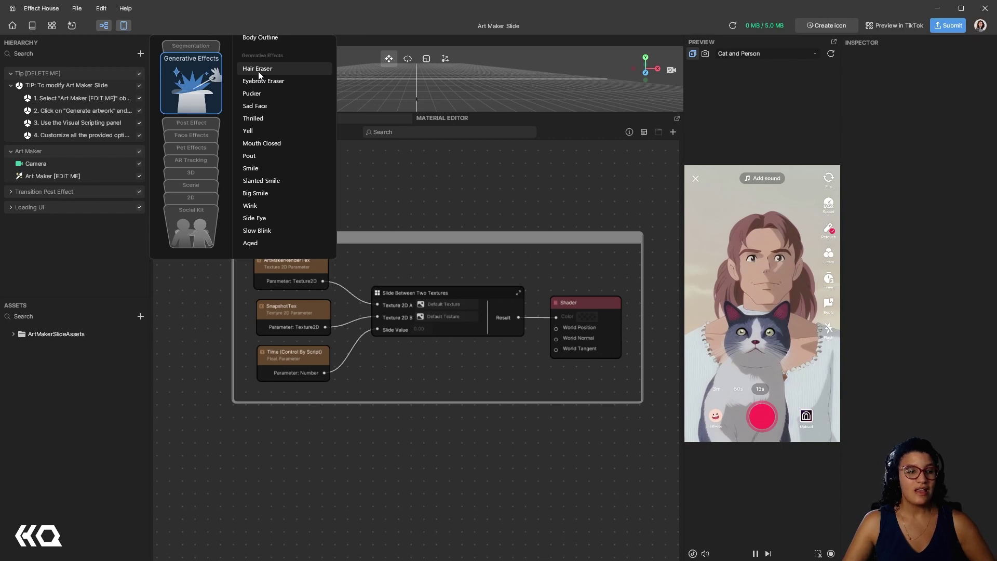
pyautogui.click(85, 251)
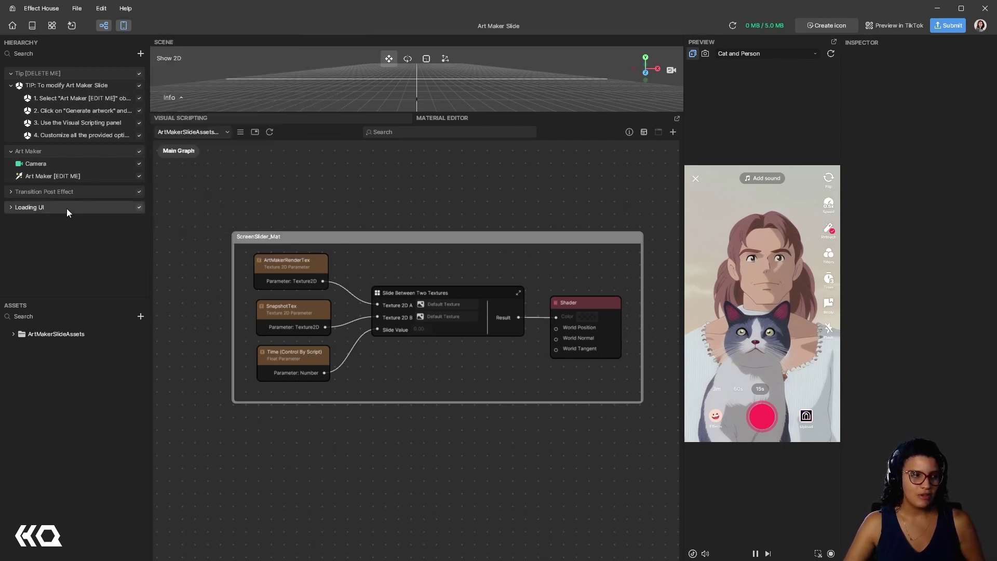
pyautogui.click(64, 176)
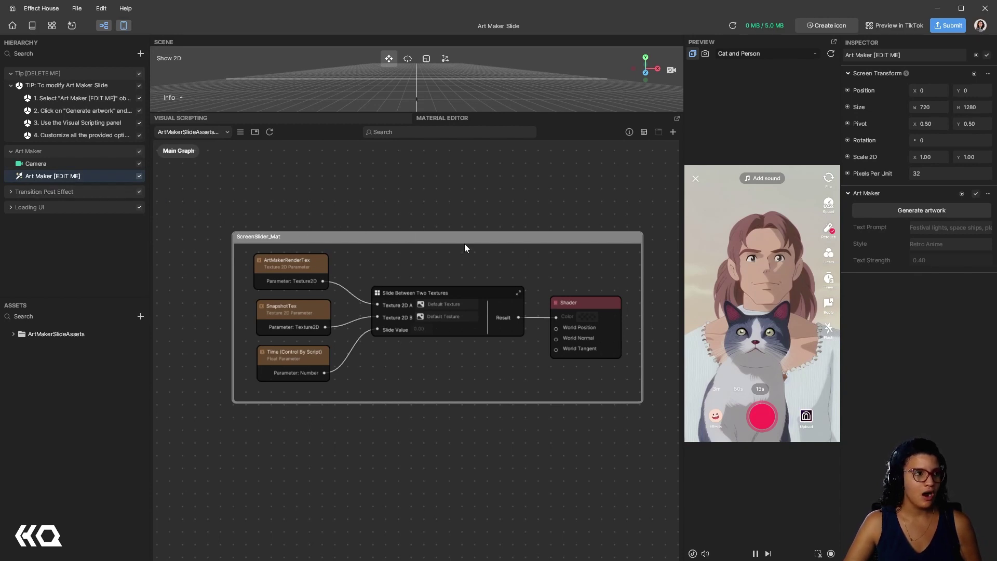
# In Art Maker's artwork editor, review the festival-lights prompt and generate four previews from the test photo
pyautogui.click(921, 211)
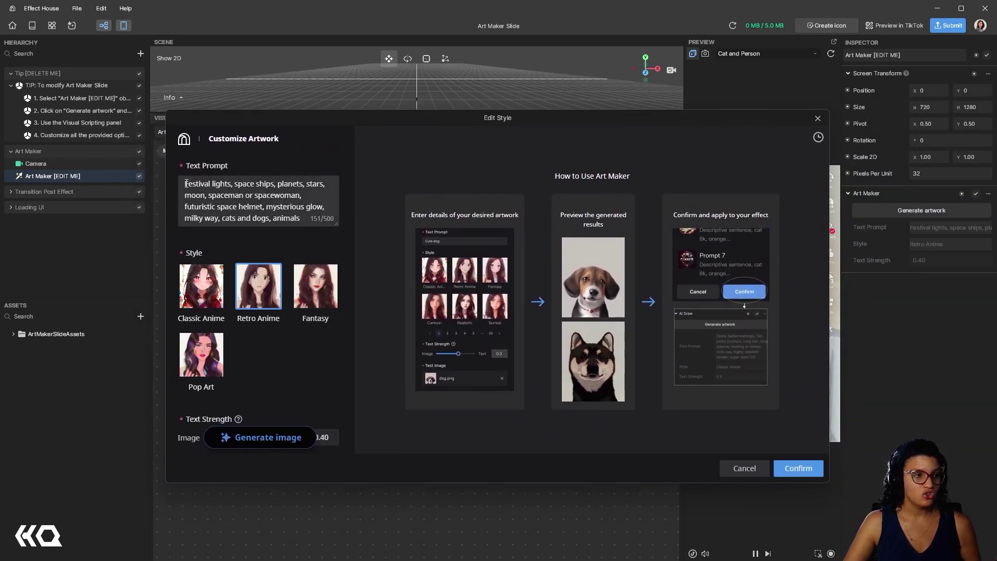
pyautogui.moveTo(185, 183); pyautogui.dragTo(311, 220)
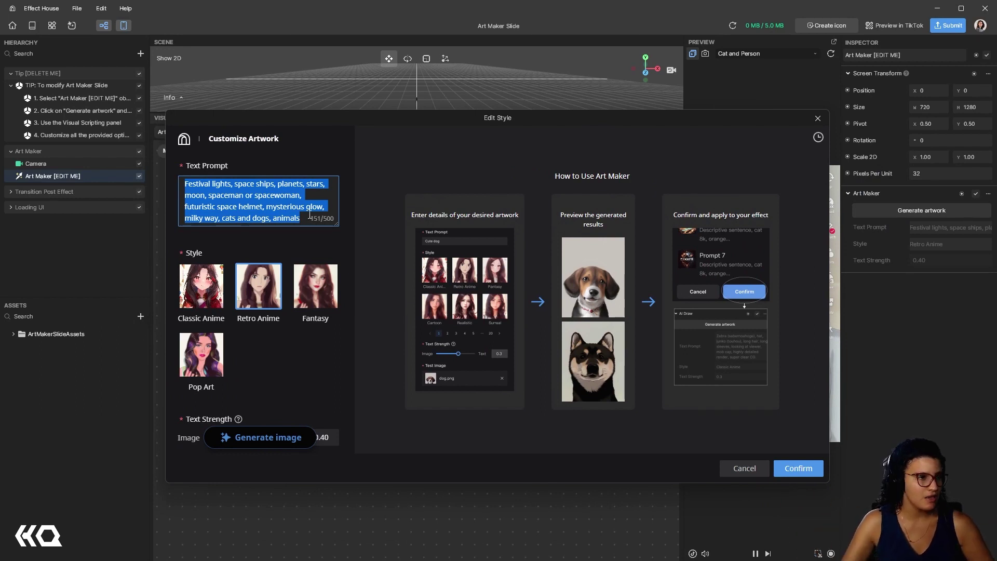
pyautogui.scroll(-3, 287, 303)
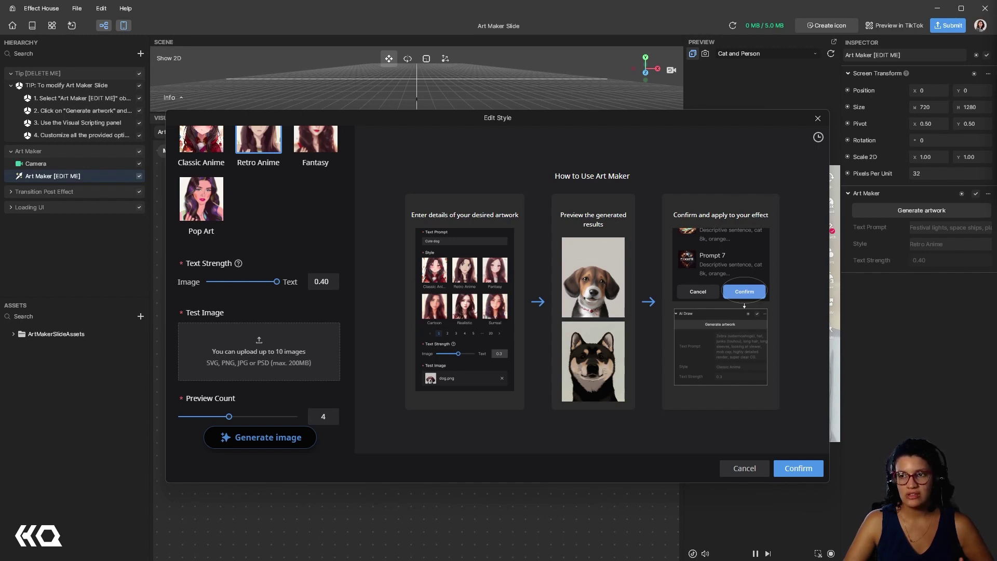
pyautogui.click(267, 437)
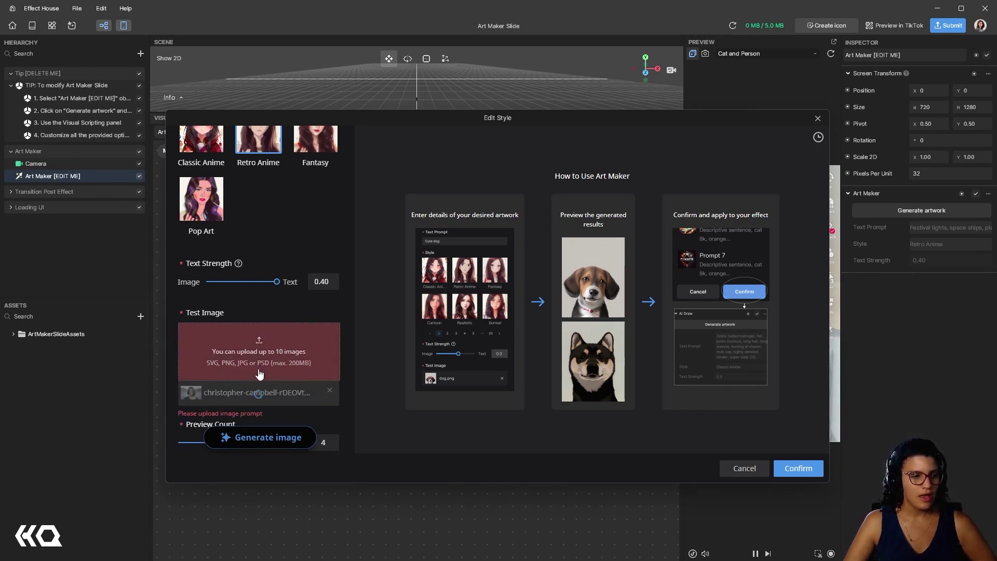
pyautogui.scroll(-1, 258, 389)
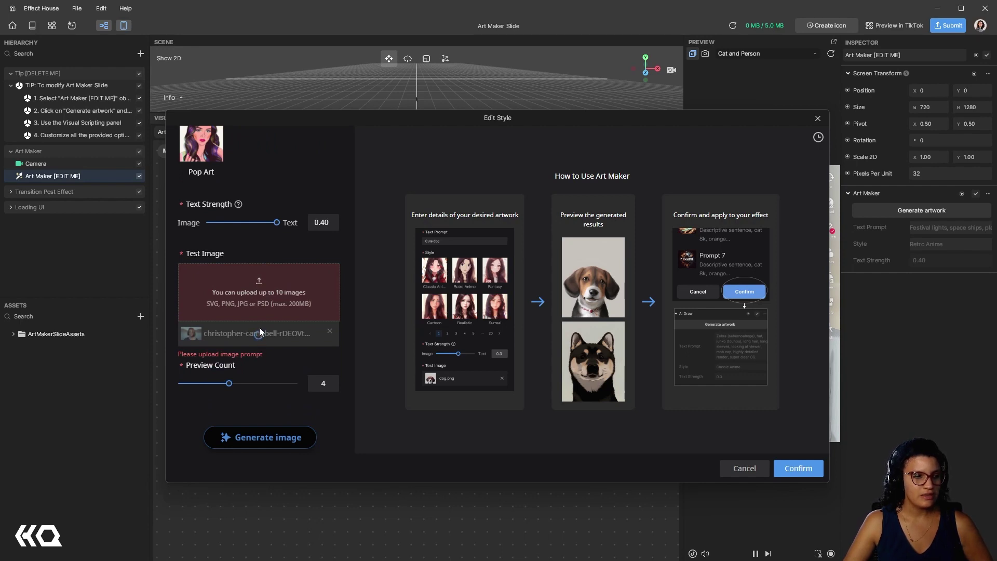
pyautogui.click(260, 439)
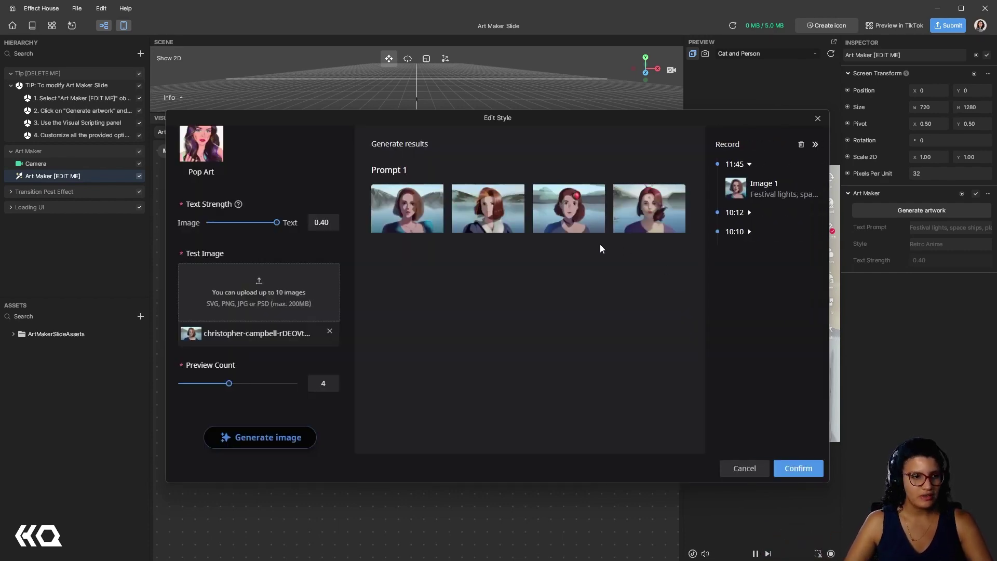
# Confirm the Edit Style dialog to apply the generated artwork to Art Maker
pyautogui.click(790, 470)
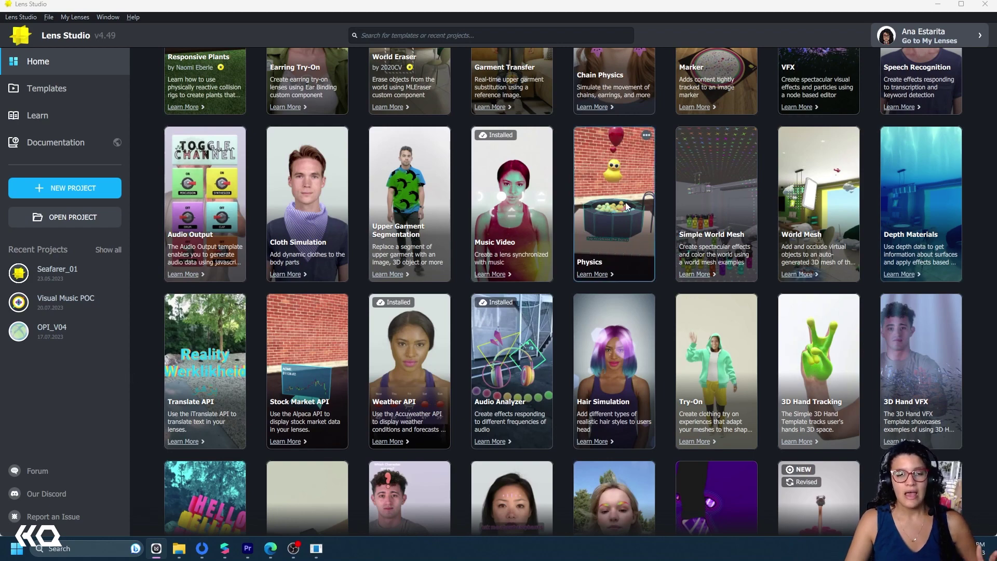
# Scroll the Home template gallery down to the ML templates, then bring up the Model Zoo docs
pyautogui.scroll(-2, 653, 265)
pyautogui.scroll(-2, 655, 269)
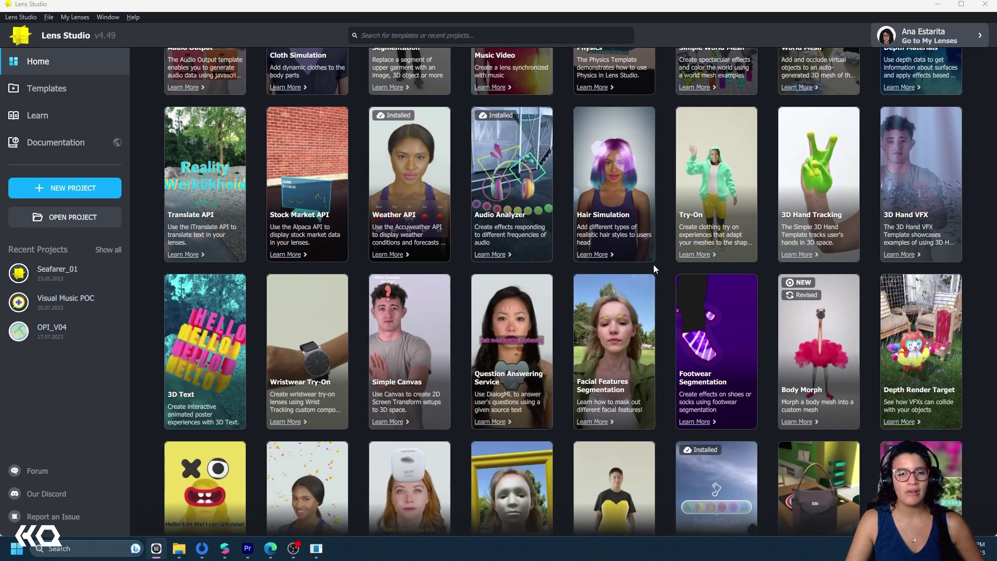
pyautogui.scroll(-2, 653, 264)
pyautogui.scroll(-2, 653, 264)
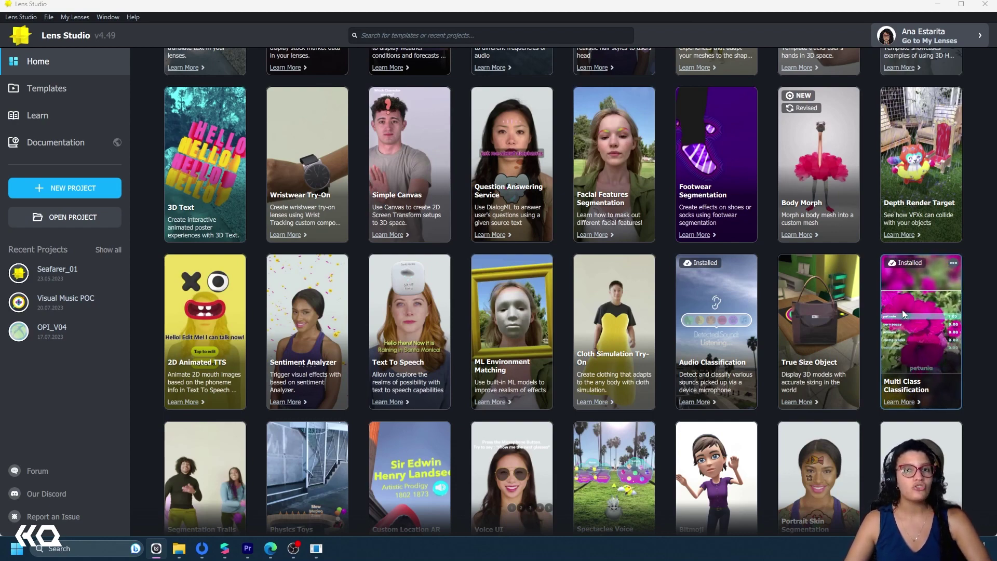
pyautogui.click(271, 547)
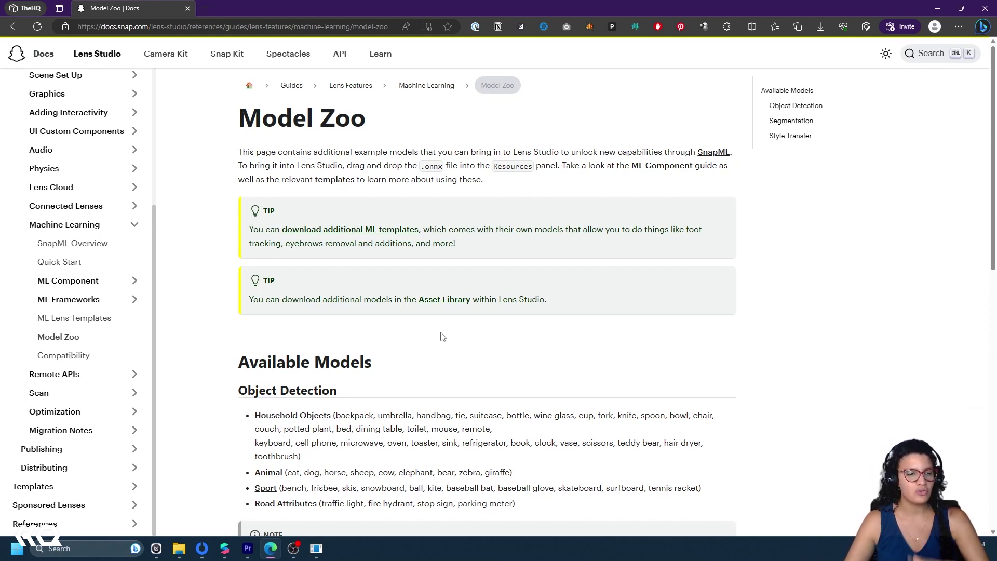
# Scroll to the end of the Model Zoo page and return to the Multi Class Classification project
pyautogui.scroll(-10, 441, 338)
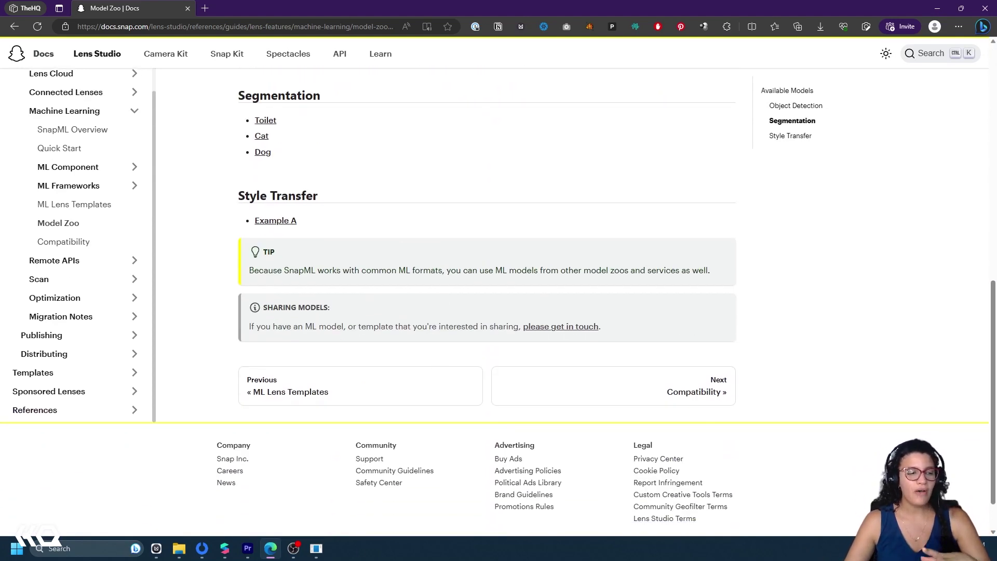
pyautogui.moveTo(328, 553)
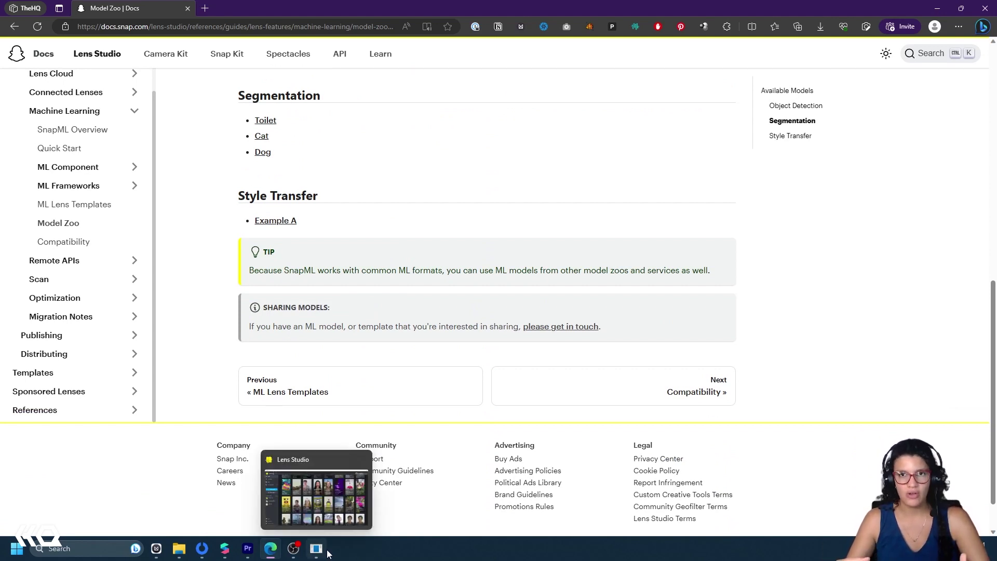
pyautogui.click(316, 498)
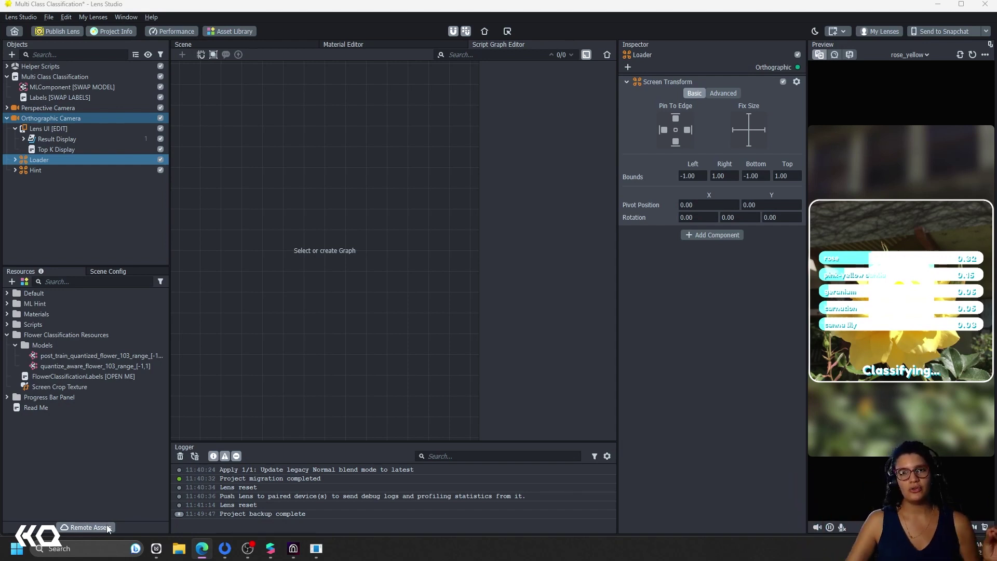
pyautogui.click(295, 549)
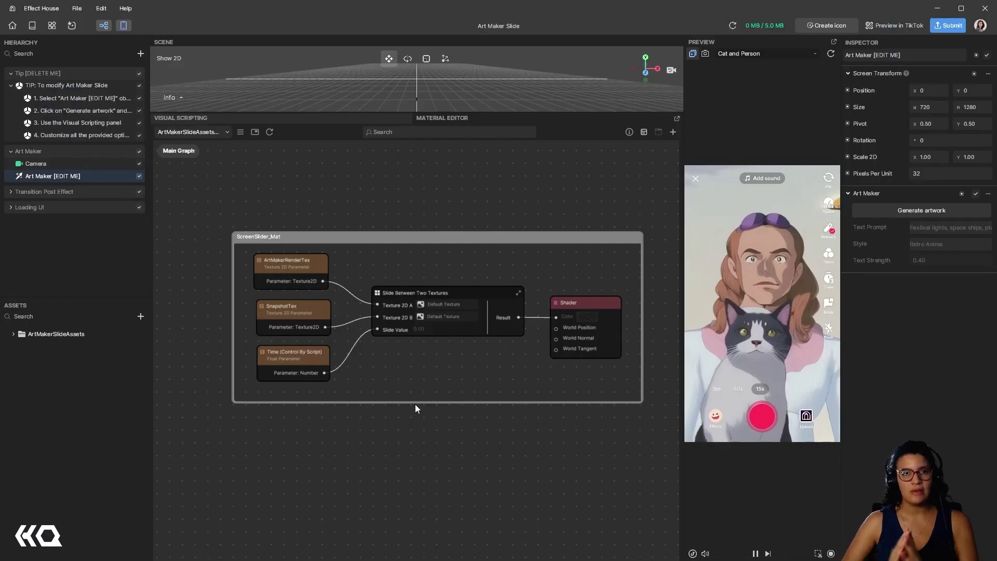